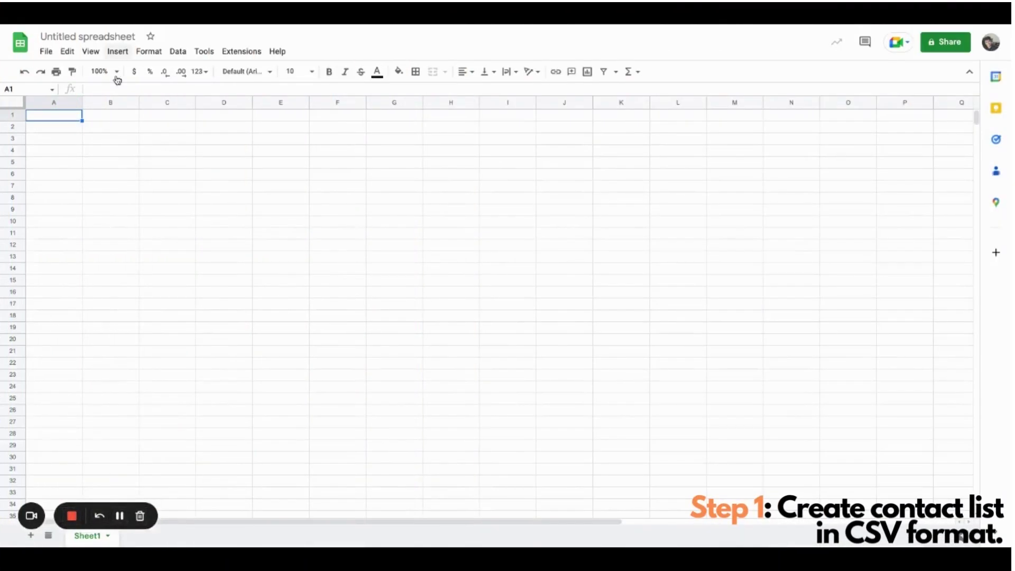
- Rename the untitled spreadsheet to ROCKETSEND TEST
{"action": "left_click", "coordinate": [89, 36]}
{"action": "type", "text": "ROC"}
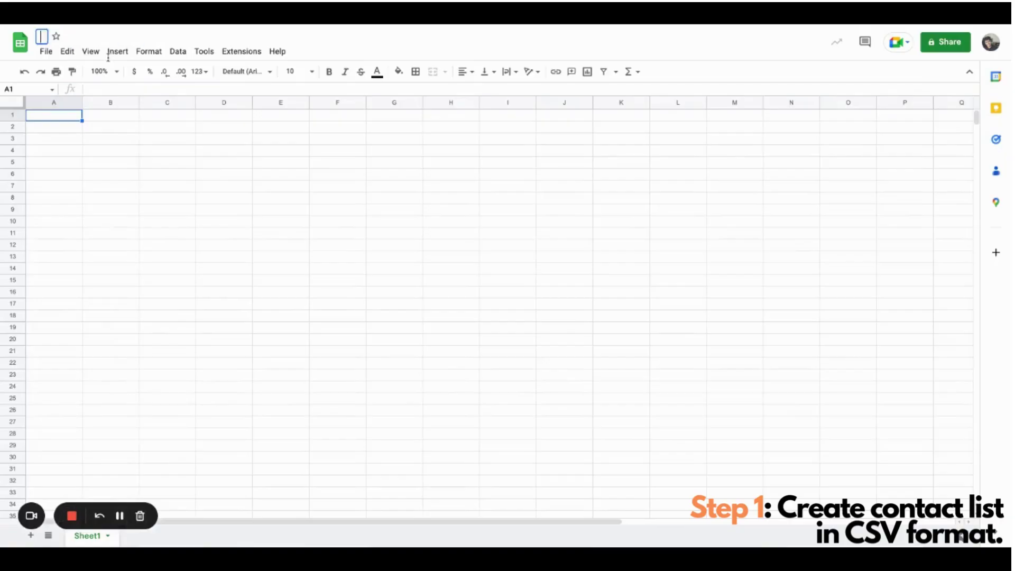
{"action": "type", "text": "KETSEND TEST"}
{"action": "left_click", "coordinate": [170, 177]}
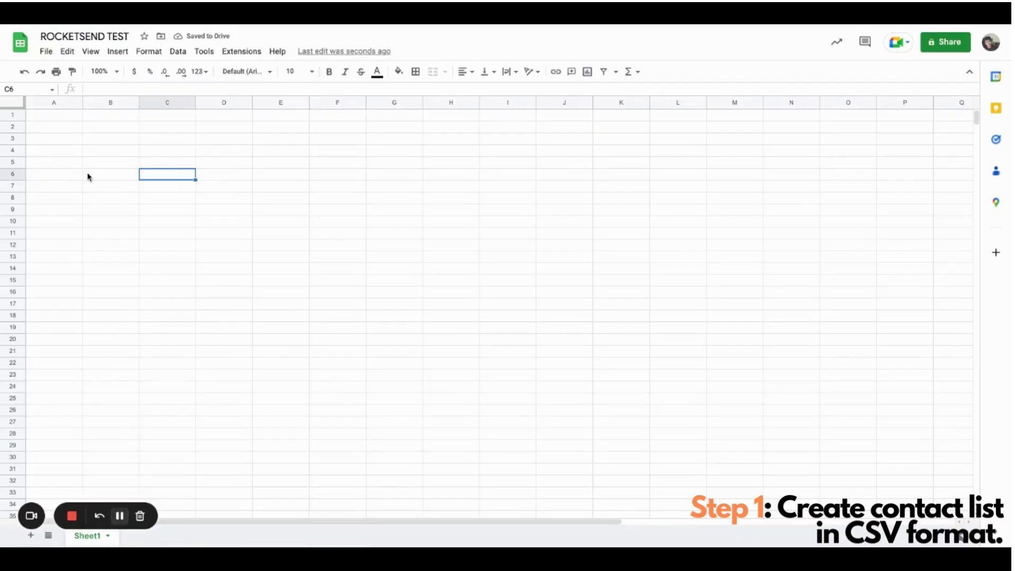
- Enter the column headers Name in A1 and Phone in B1
{"action": "key", "text": "ctrl+Home"}
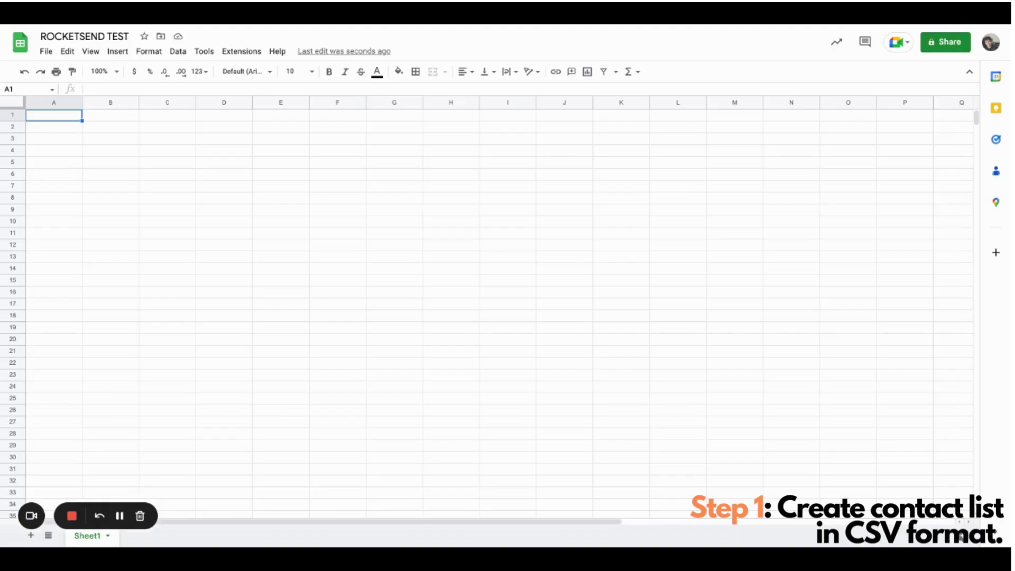
{"action": "type", "text": "Name"}
{"action": "key", "text": "Return"}
{"action": "left_click", "coordinate": [110, 115]}
{"action": "type", "text": "Phone"}
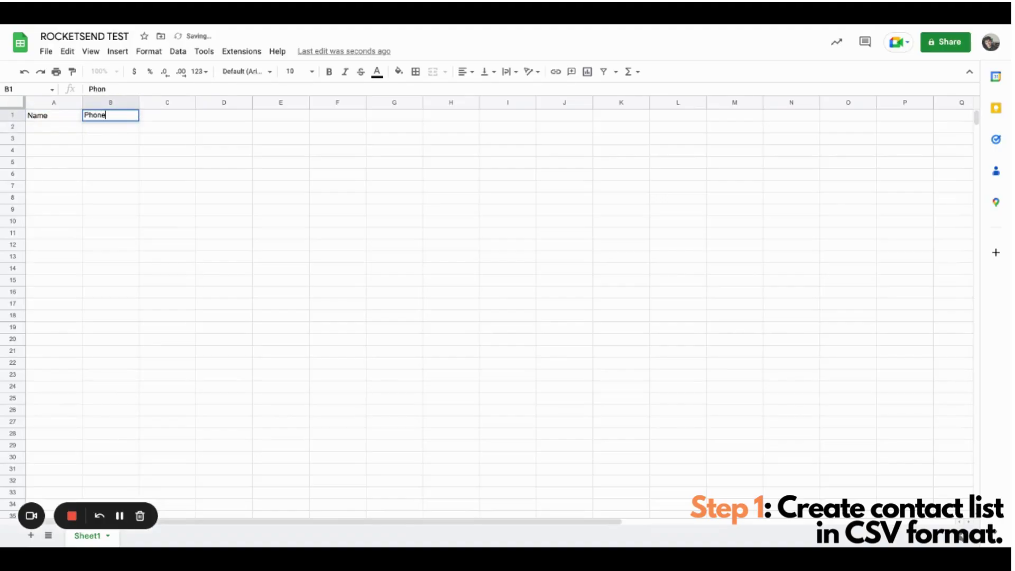
{"action": "key", "text": "Return"}
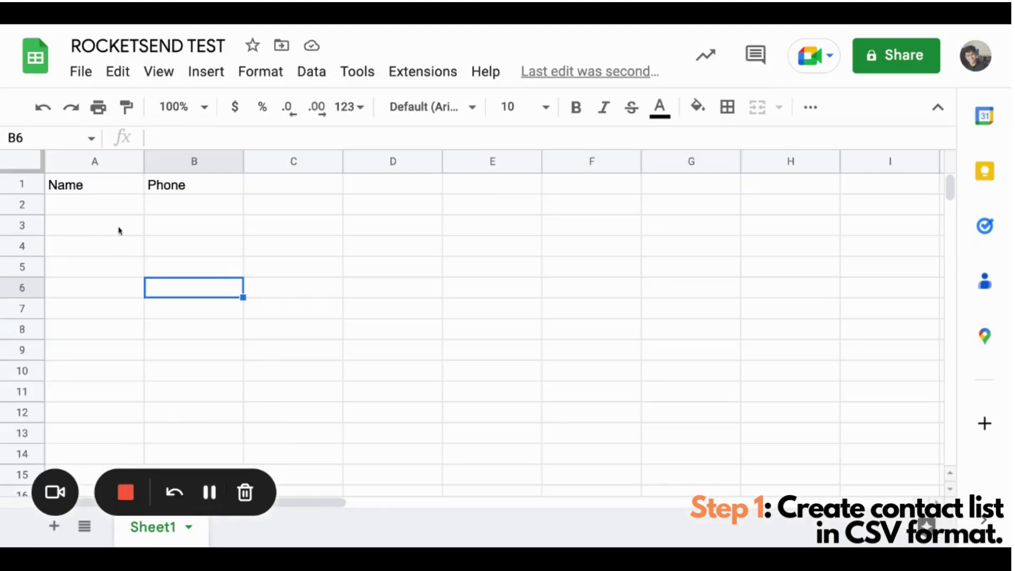
- Enter the first contact name rocketsendtest1 in cell A2
{"action": "left_click", "coordinate": [126, 228]}
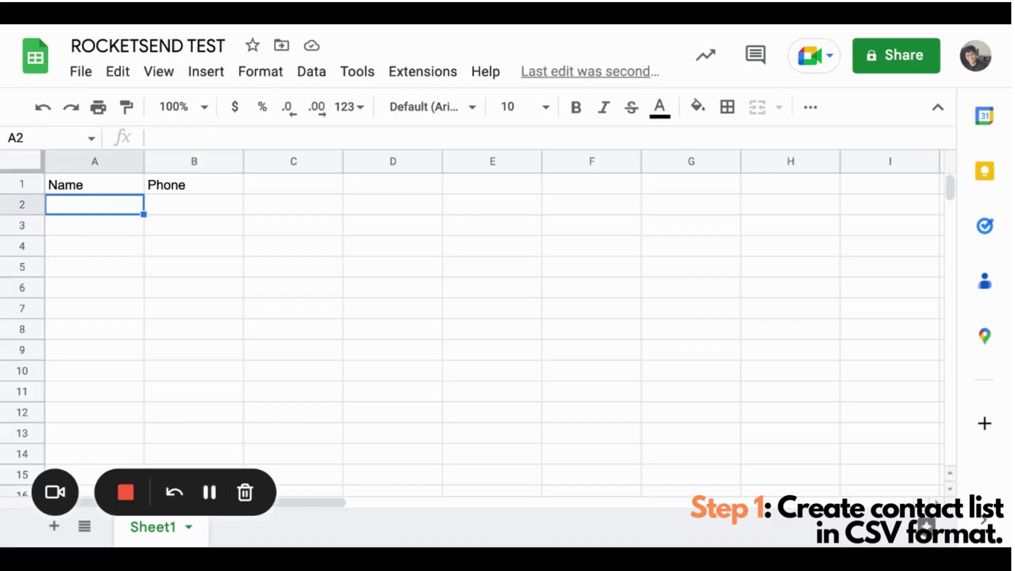
{"action": "type", "text": "rocket"}
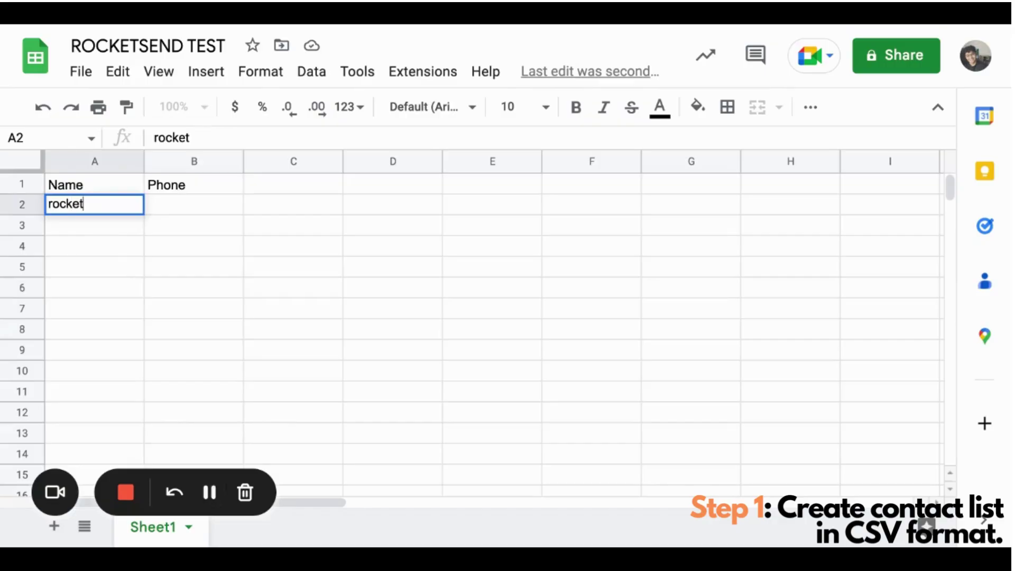
{"action": "type", "text": "sendtest1"}
{"action": "key", "text": "Return"}
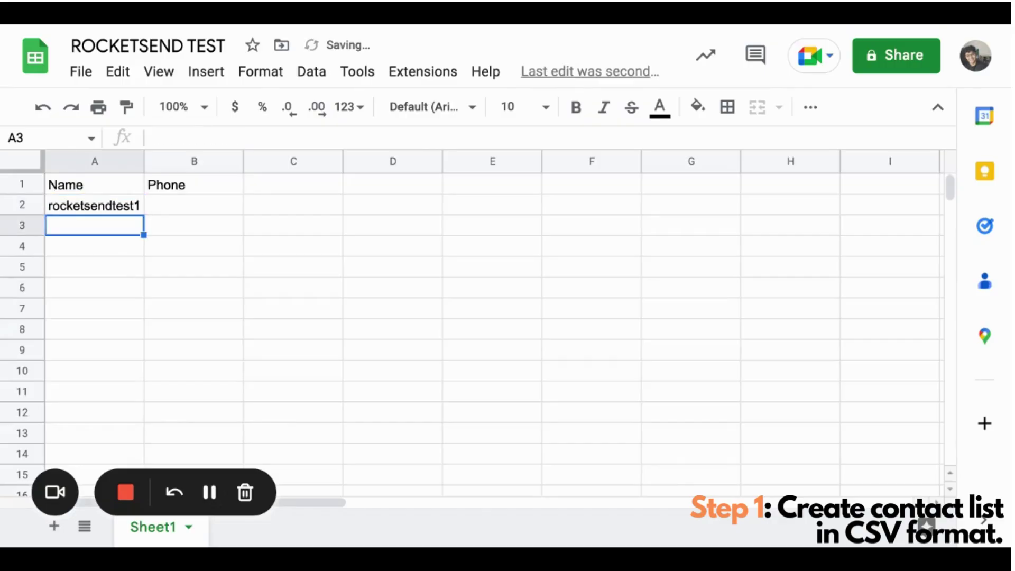
- Begin a plus-prefixed phone number in B2, then edit out the leading apostrophe
{"action": "left_click", "coordinate": [94, 205]}
{"action": "left_click", "coordinate": [194, 205]}
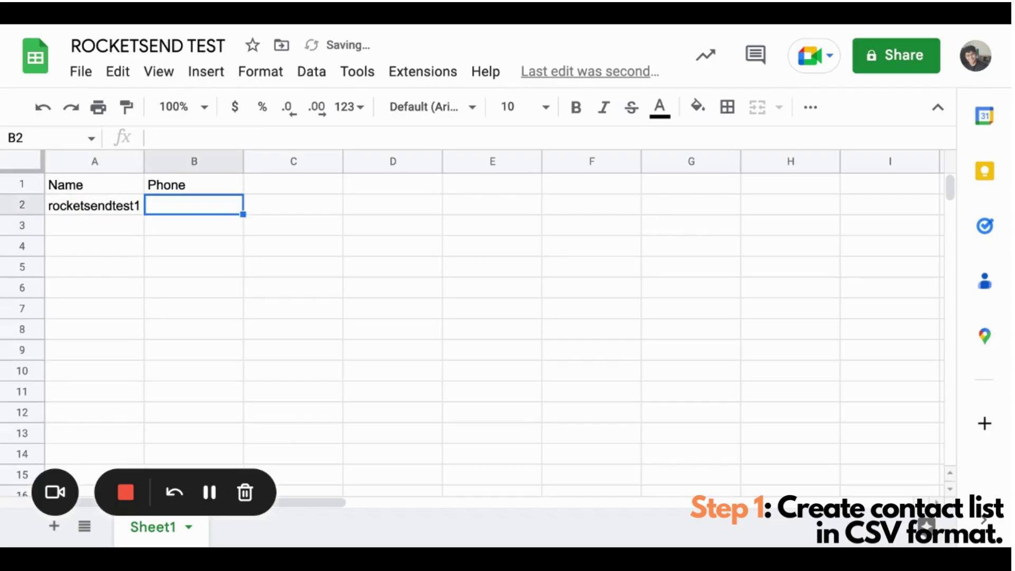
{"action": "type", "text": "'+"}
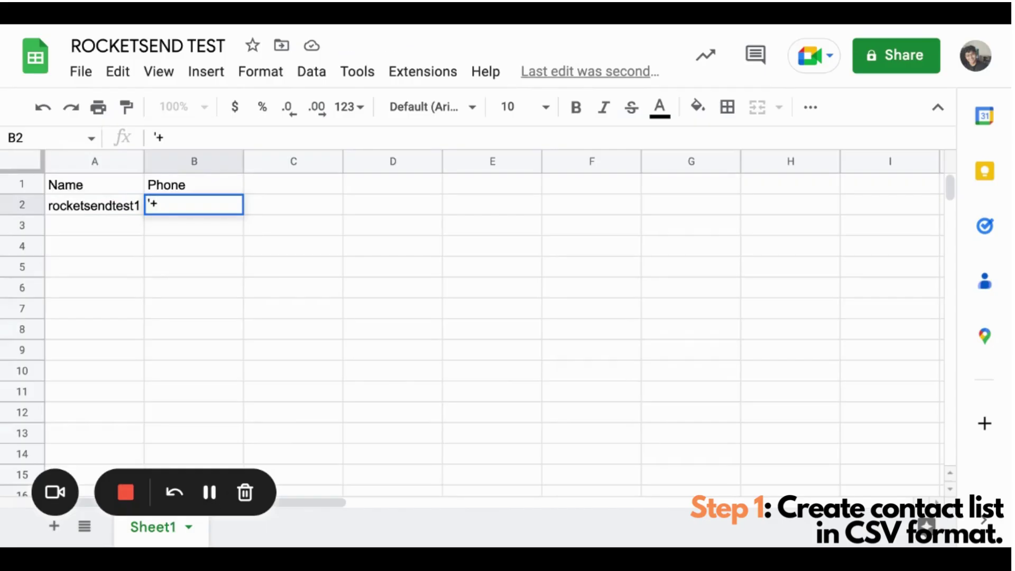
{"action": "type", "text": "1"}
{"action": "left_click", "coordinate": [95, 205]}
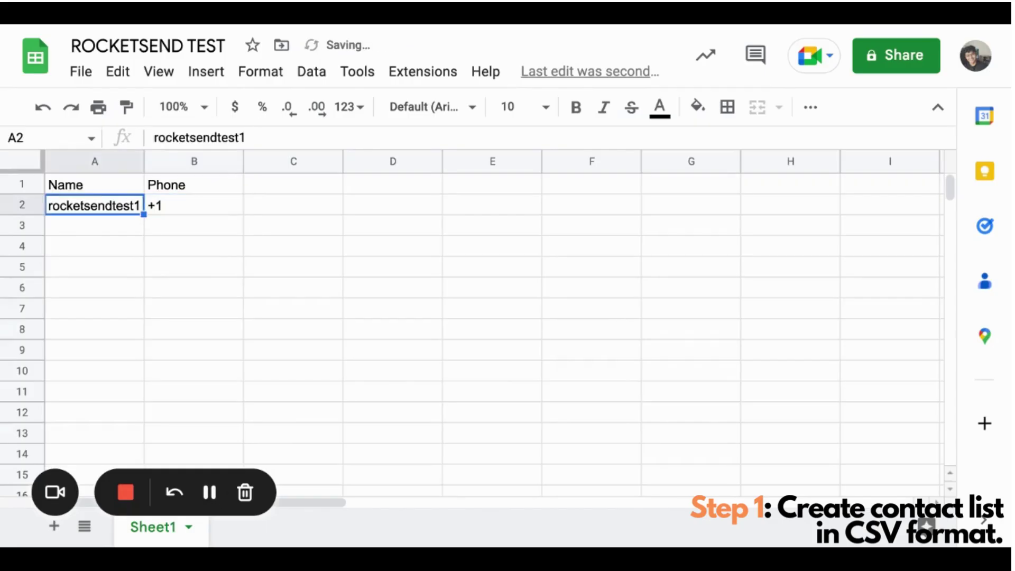
{"action": "left_click", "coordinate": [193, 205]}
{"action": "key", "text": "Return"}
{"action": "key", "text": "Left"}
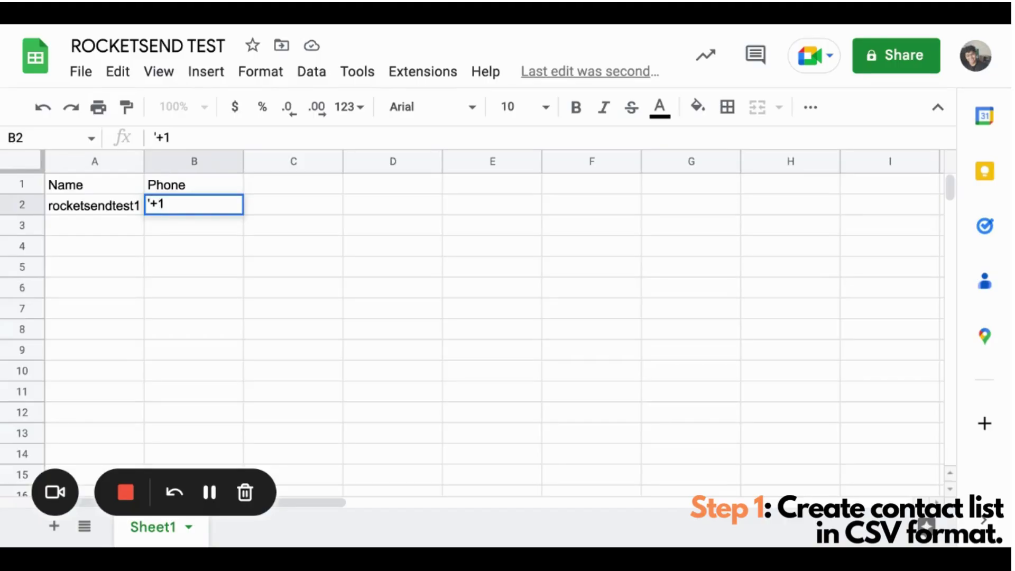
{"action": "key", "text": "Left"}
{"action": "key", "text": "Left"}
{"action": "key", "text": "BackSpace"}
{"action": "key", "text": "Return"}
- Re-enter B2's full phone number with a leading '+ so the plus is kept, and widen column B
{"action": "key", "text": "Up"}
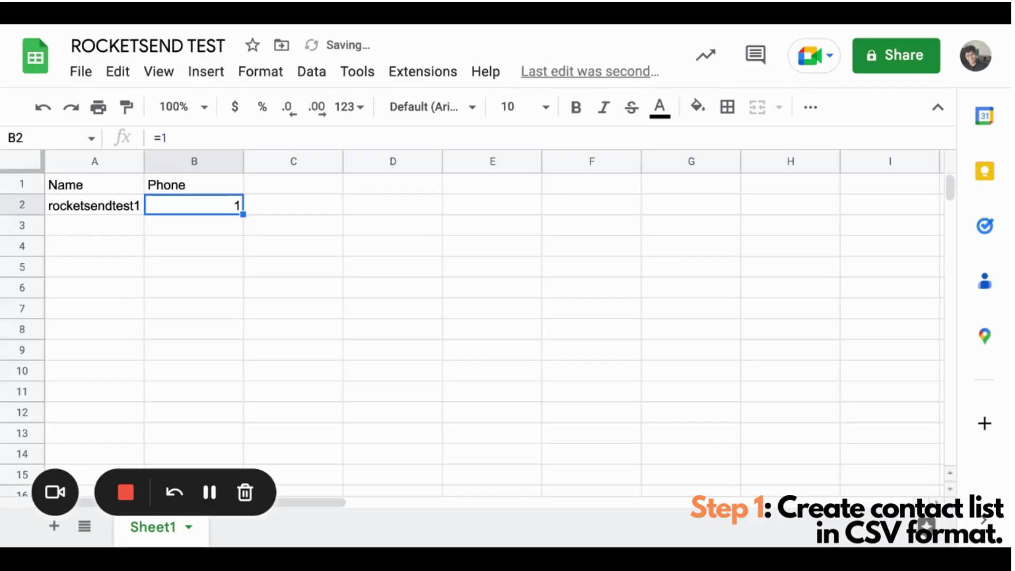
{"action": "key", "text": "Return"}
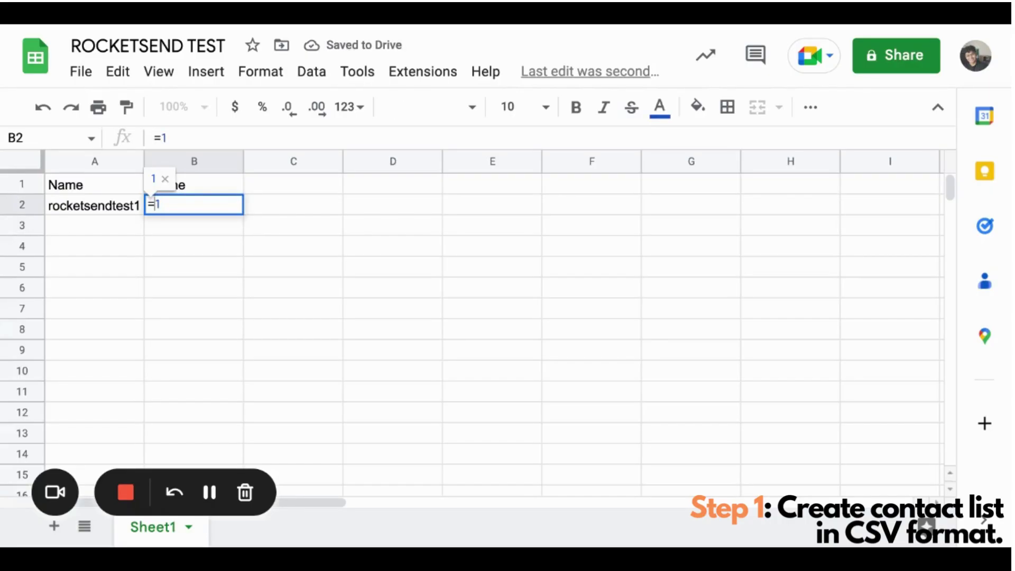
{"action": "key", "text": "BackSpace"}
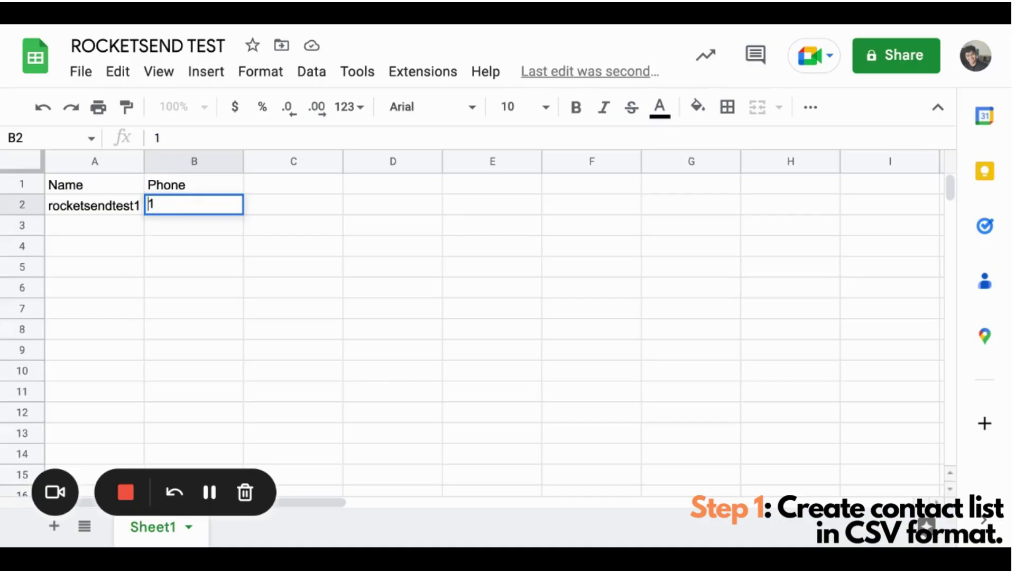
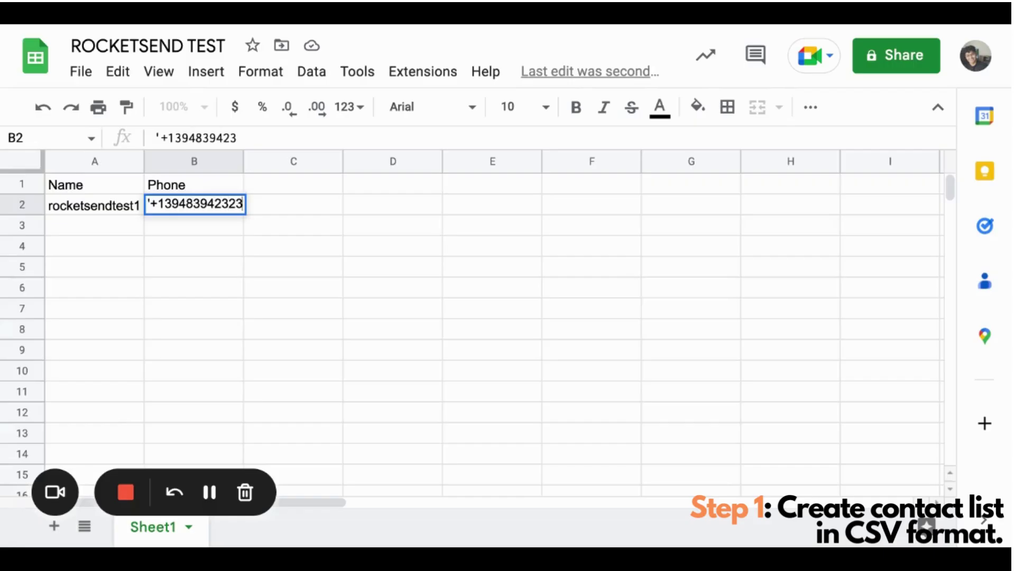
{"action": "key", "text": "Return"}
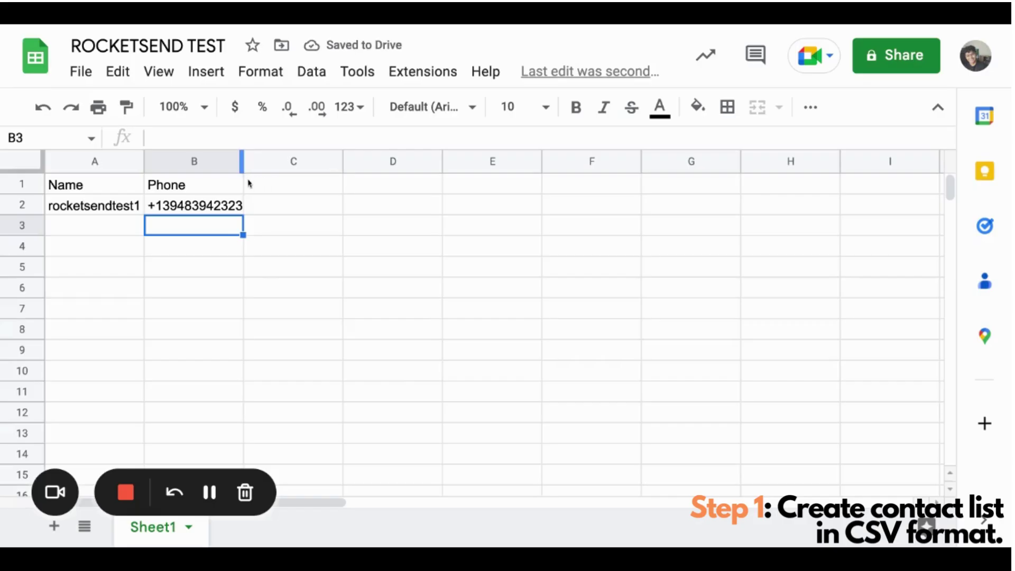
{"action": "left_click_drag", "start_coordinate": [245, 185], "coordinate": [267, 184]}
{"action": "key", "text": "Left"}
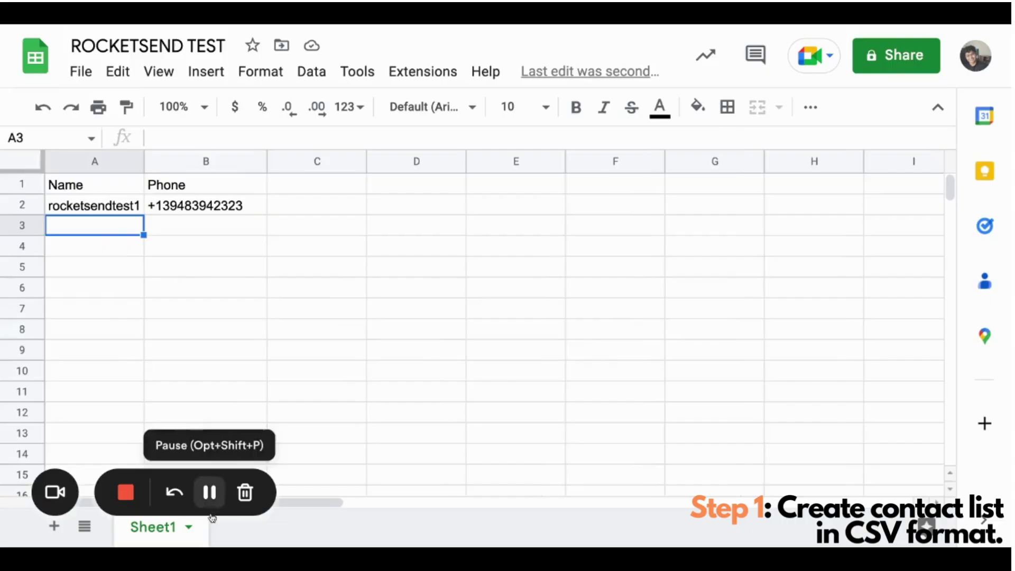
- Go back to cell B2, edit its plus-prefixed phone number and commit it
{"action": "left_click", "coordinate": [210, 493]}
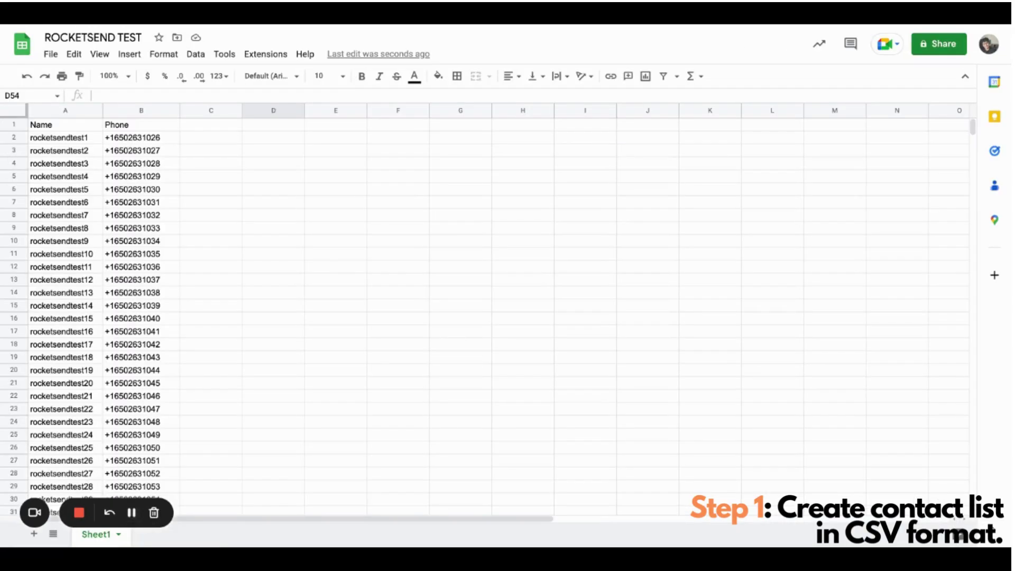
{"action": "scroll", "coordinate": [475, 317], "scroll_direction": "down", "scroll_amount": 11}
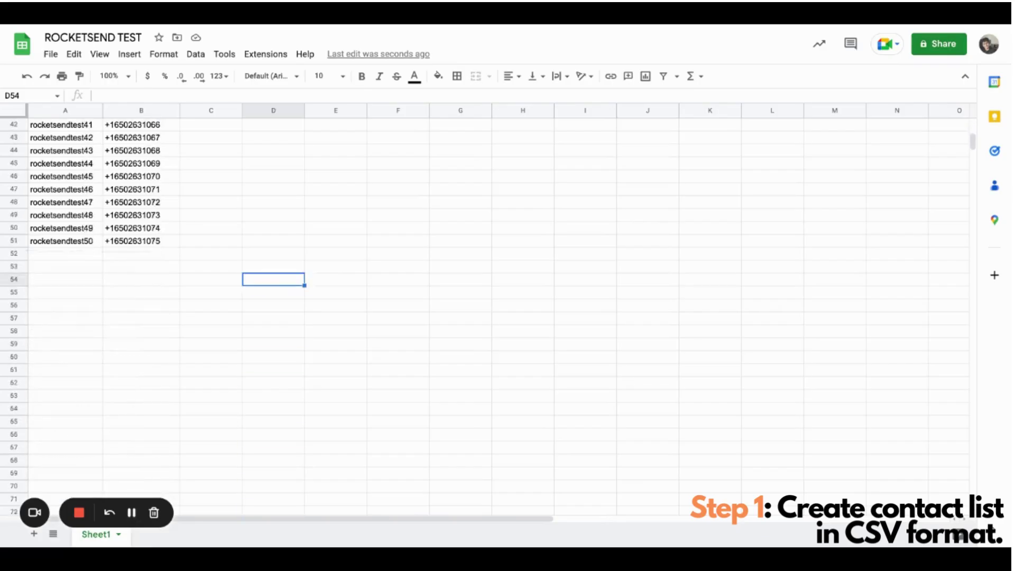
{"action": "scroll", "coordinate": [476, 317], "scroll_direction": "up", "scroll_amount": 11}
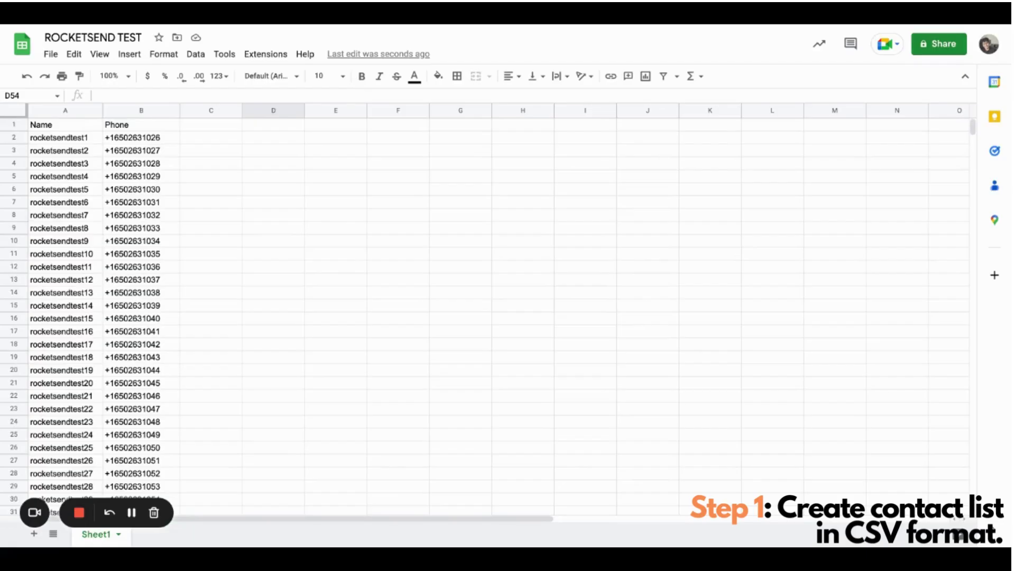
{"action": "key", "text": "ctrl+Home"}
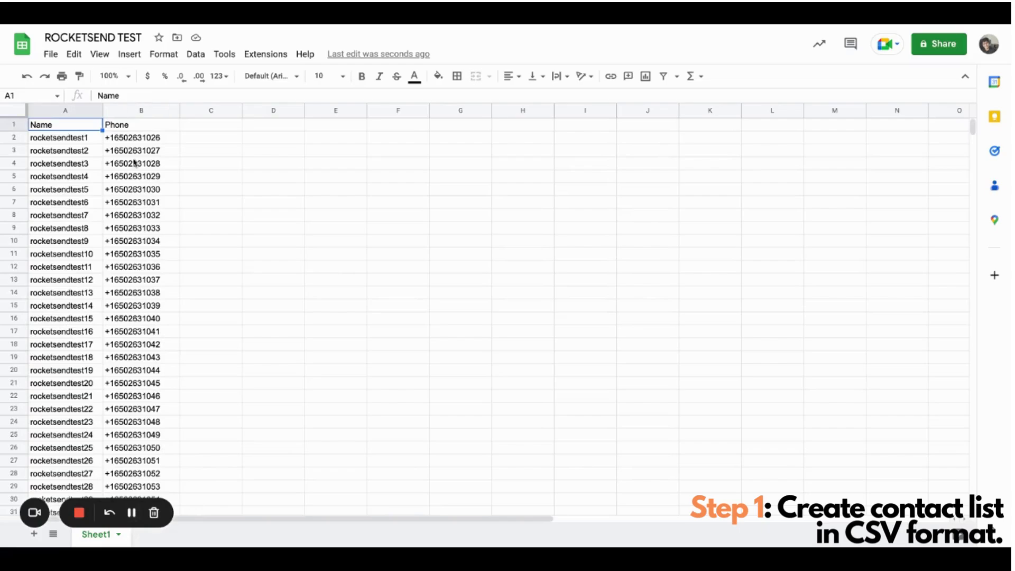
{"action": "left_click", "coordinate": [190, 152]}
{"action": "key", "text": "ctrl+Home"}
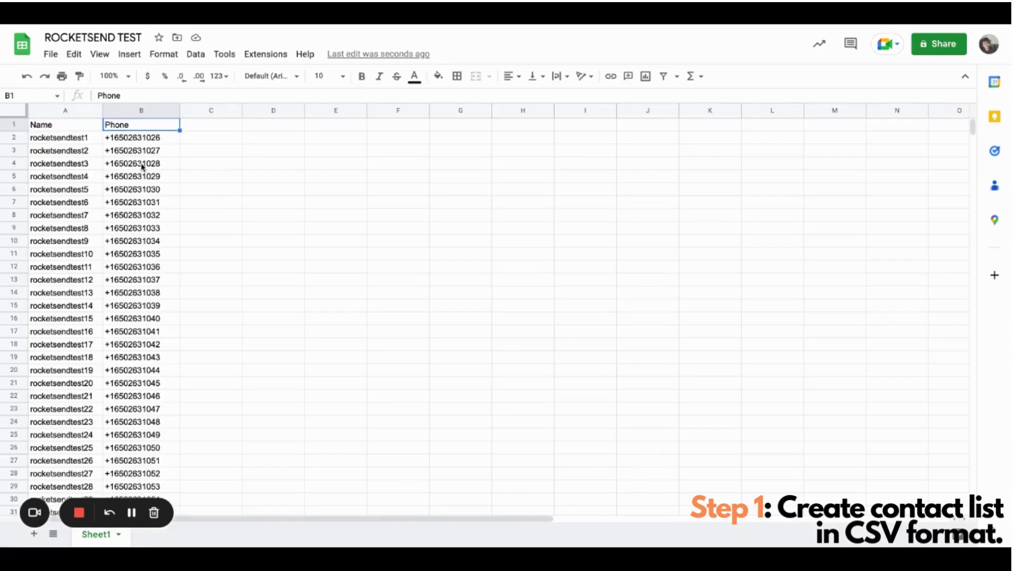
{"action": "key", "text": "Down"}
{"action": "key", "text": "Return"}
{"action": "key", "text": "Home"}
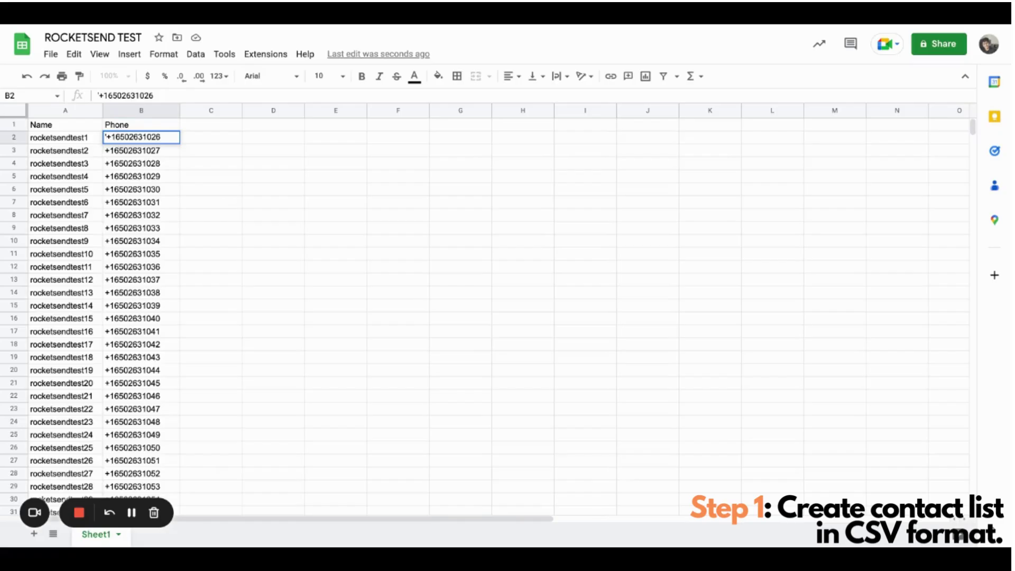
{"action": "left_click", "coordinate": [183, 178]}
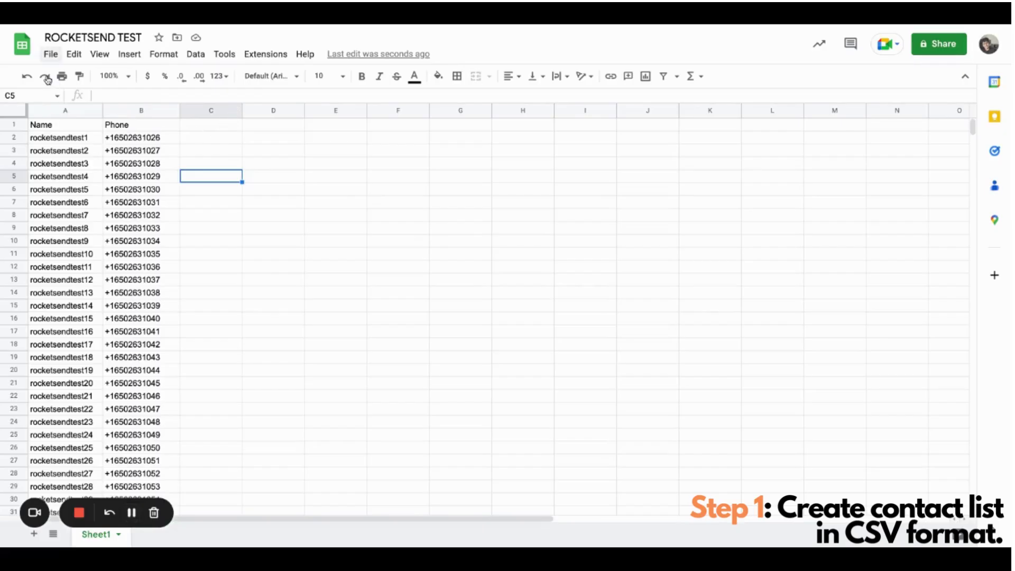
- Download the sheet from File > Download as Comma Separated Values (.csv)
{"action": "left_click", "coordinate": [51, 54]}
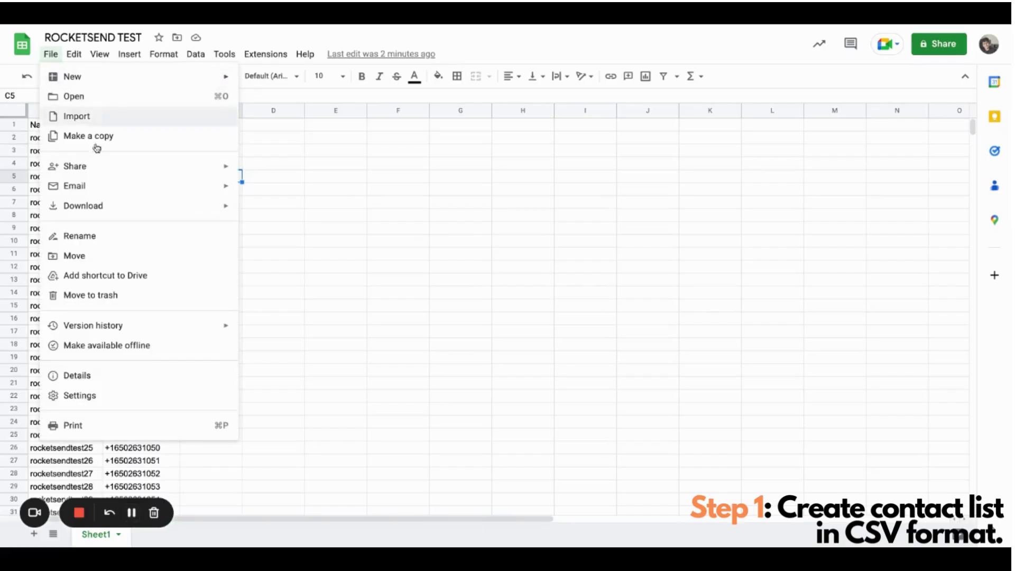
{"action": "mouse_move", "coordinate": [127, 206]}
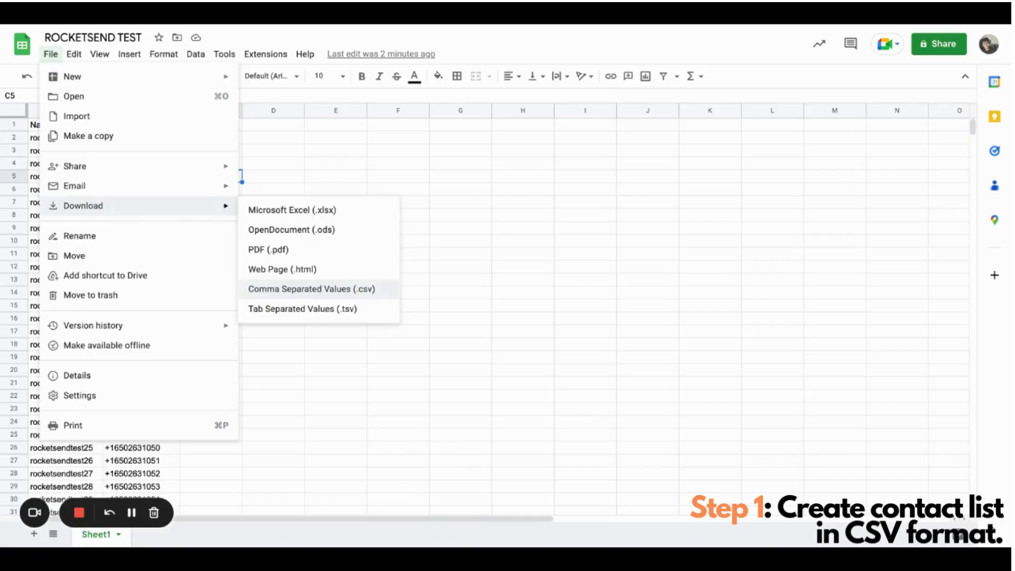
{"action": "left_click", "coordinate": [312, 288]}
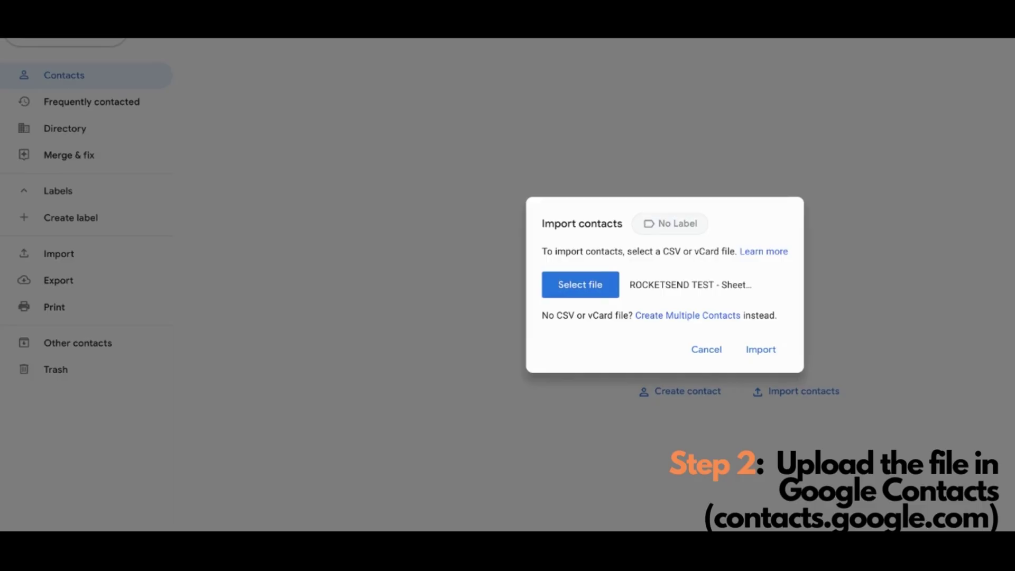
- Create a new label named rocketsendtest and apply it to the pending import
{"action": "left_click", "coordinate": [670, 223]}
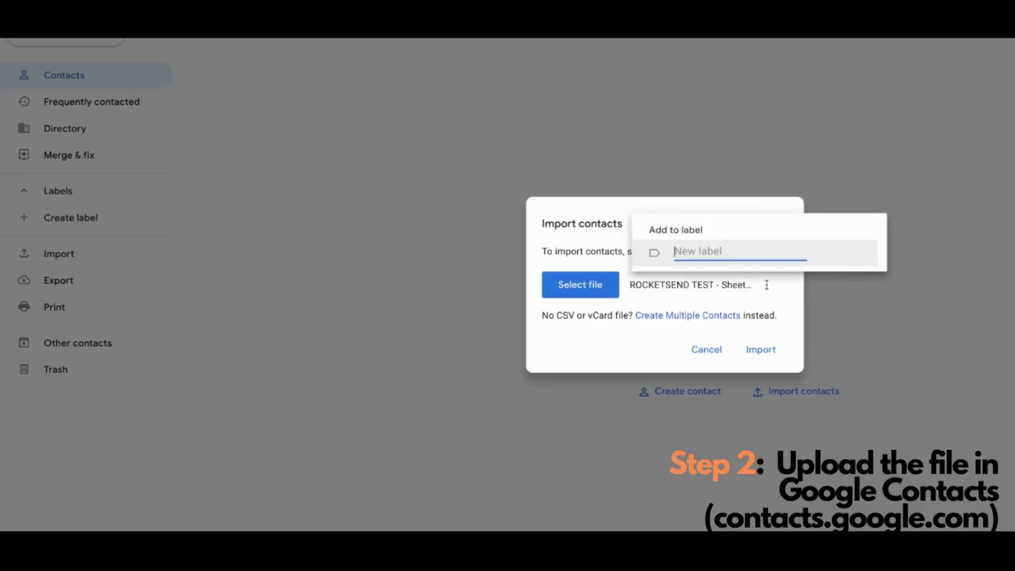
{"action": "type", "text": "rocketsendtest"}
{"action": "key", "text": "Return"}
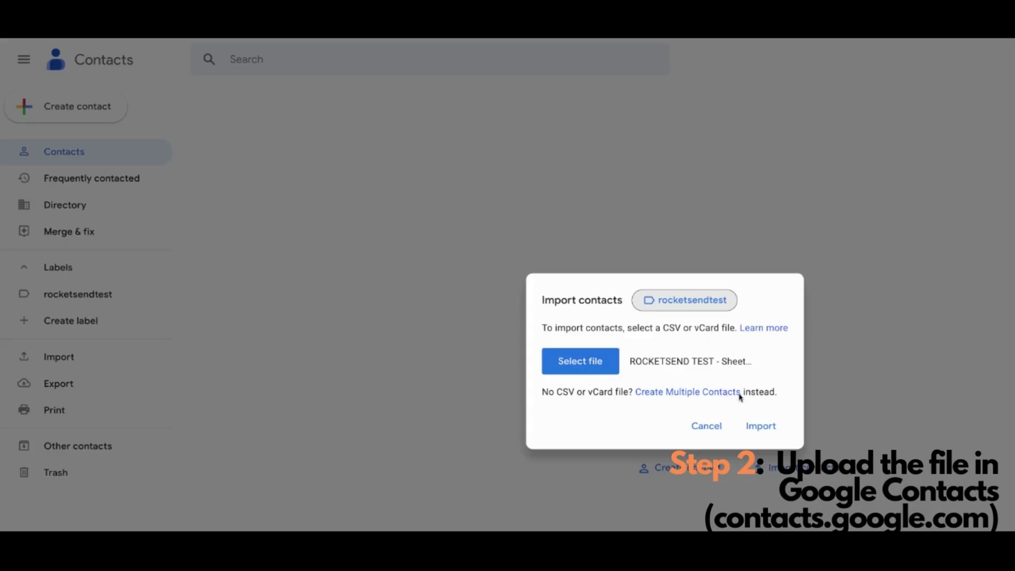
- Import the CSV and scroll through the 50 new contacts with the page zoomed out
{"action": "left_click", "coordinate": [759, 426]}
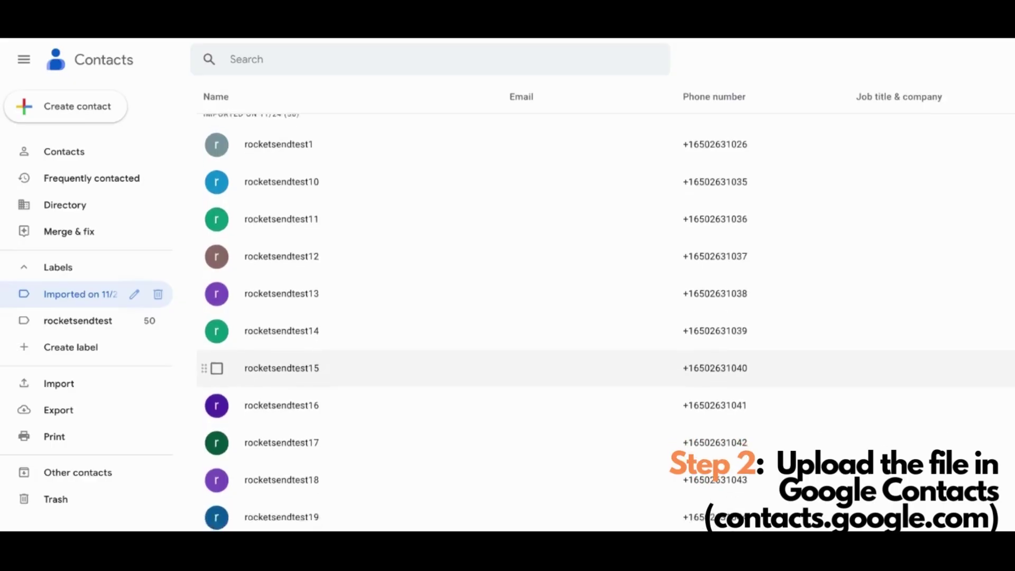
{"action": "scroll", "coordinate": [445, 334], "scroll_direction": "down", "scroll_amount": 9}
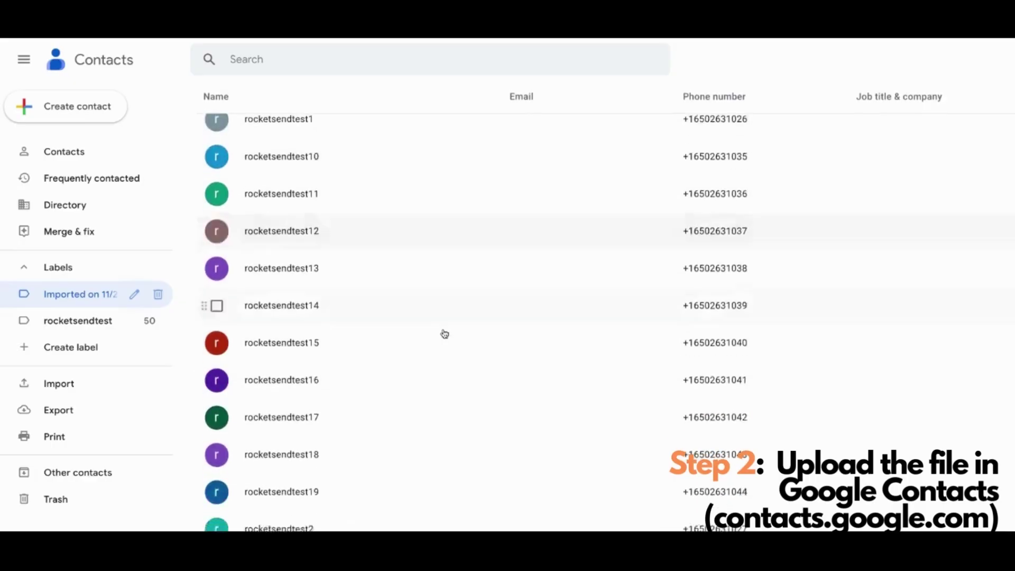
{"action": "scroll", "coordinate": [445, 286], "scroll_direction": "down", "scroll_amount": 8}
{"action": "scroll", "coordinate": [444, 285], "scroll_direction": "up", "scroll_amount": 10}
{"action": "scroll", "coordinate": [444, 286], "scroll_direction": "up", "scroll_amount": 6}
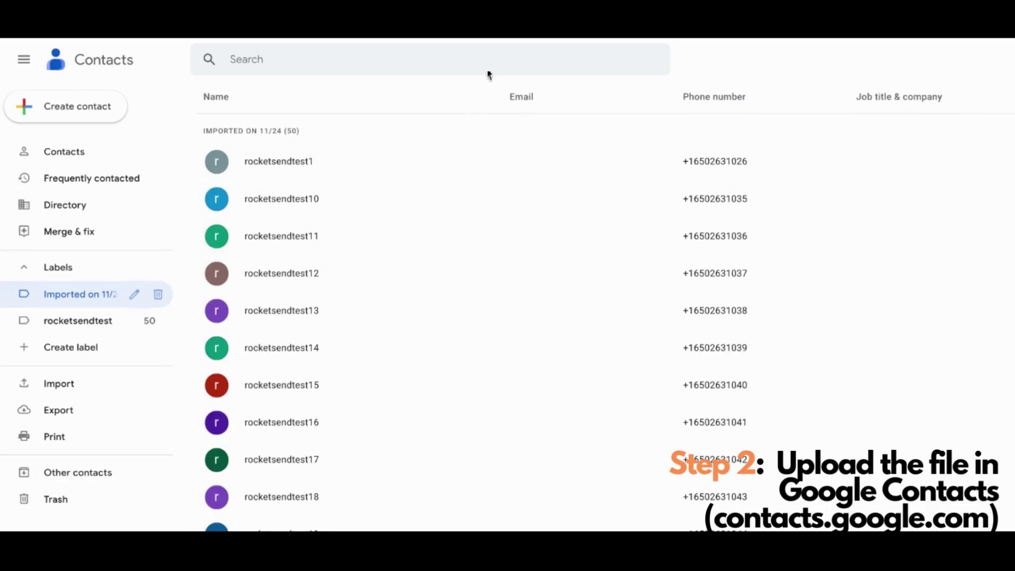
{"action": "key", "text": "ctrl+minus"}
{"action": "key", "text": "ctrl+minus"}
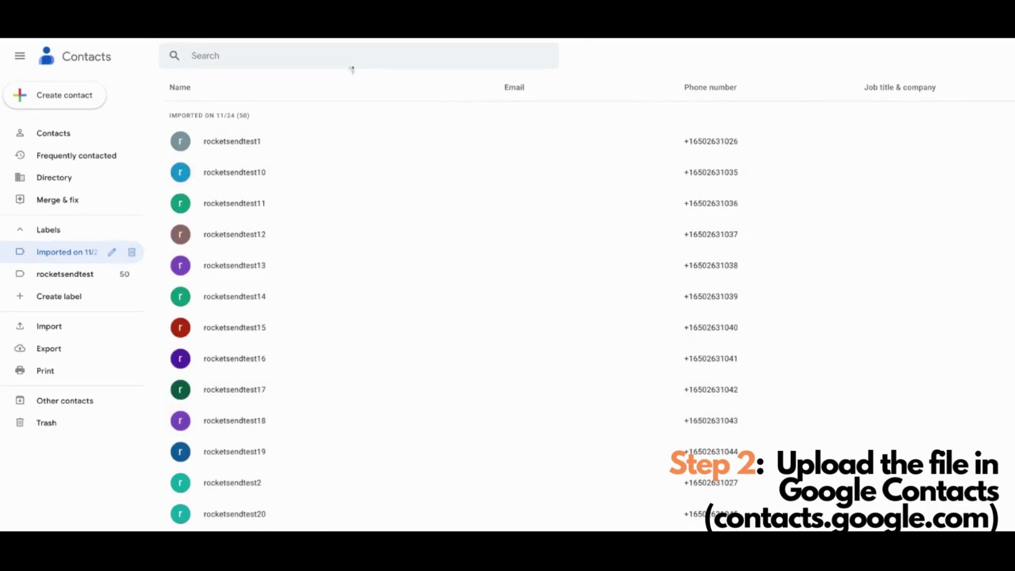
{"action": "scroll", "coordinate": [651, 295], "scroll_direction": "down", "scroll_amount": 15}
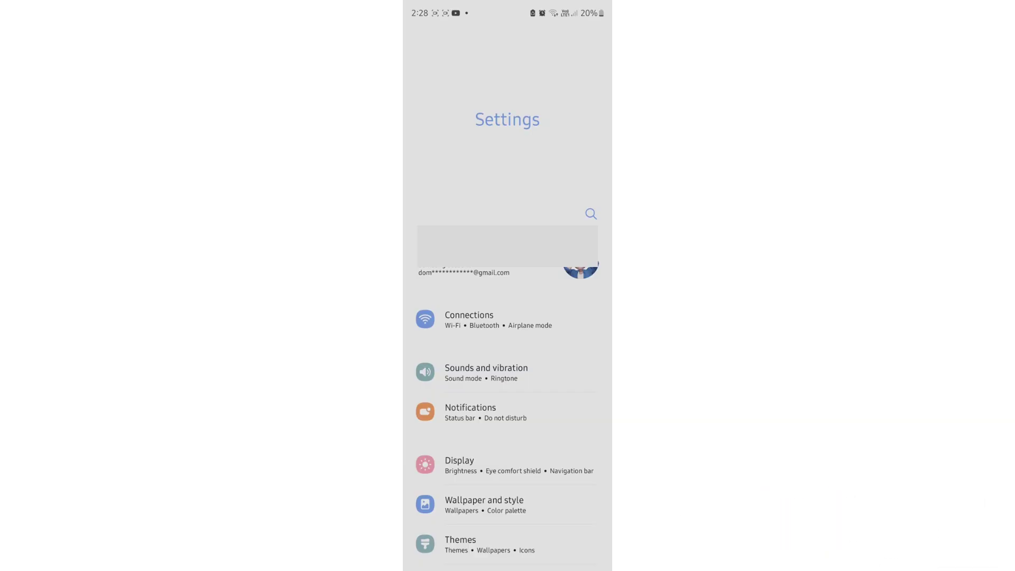
- Search Settings for 'accounts' and open the Google account under Accounts and backup > Manage accounts
{"action": "left_click", "coordinate": [591, 214]}
{"action": "type", "text": "accounts"}
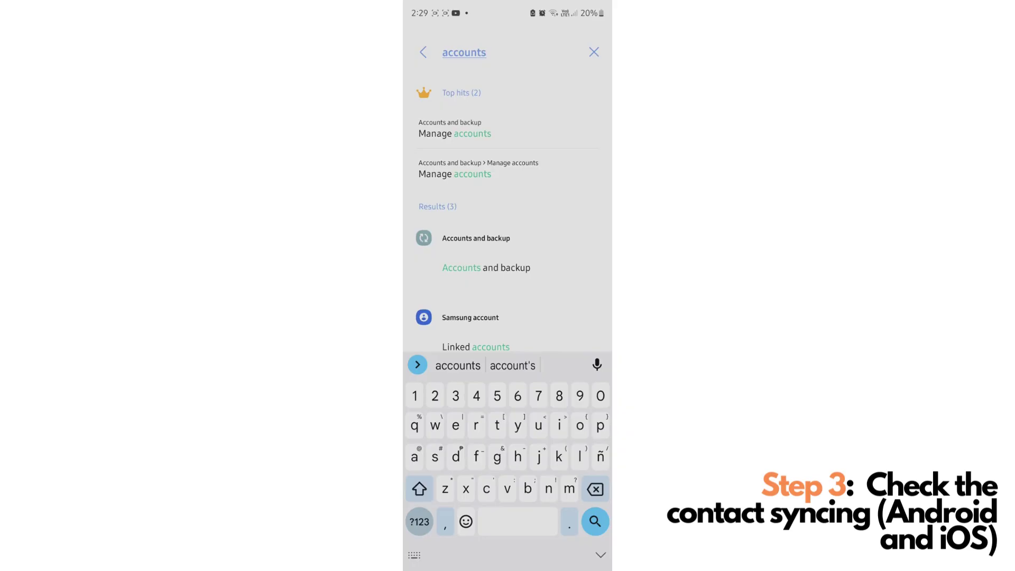
{"action": "left_click", "coordinate": [454, 130]}
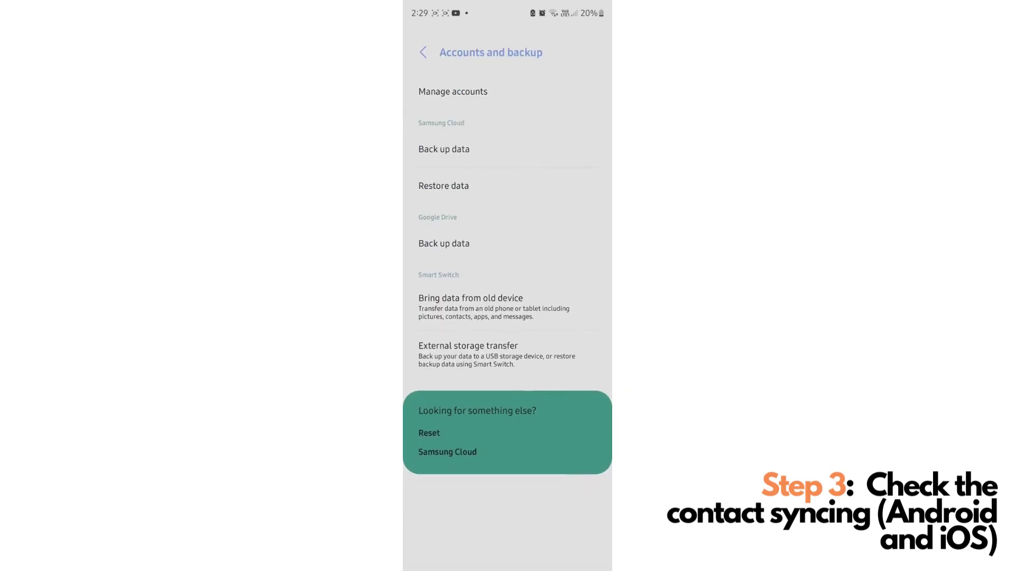
{"action": "left_click", "coordinate": [453, 91]}
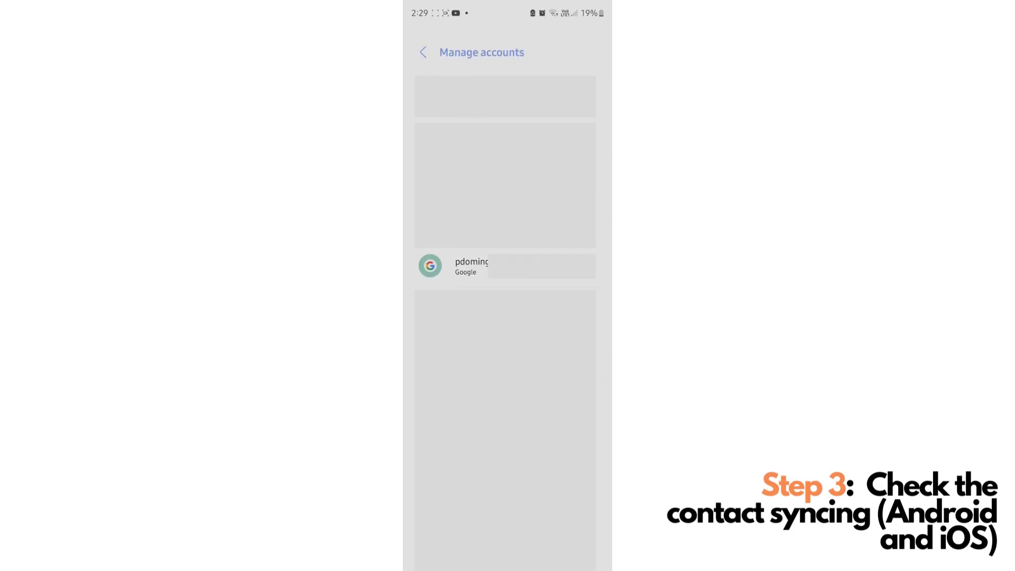
{"action": "left_click", "coordinate": [465, 266]}
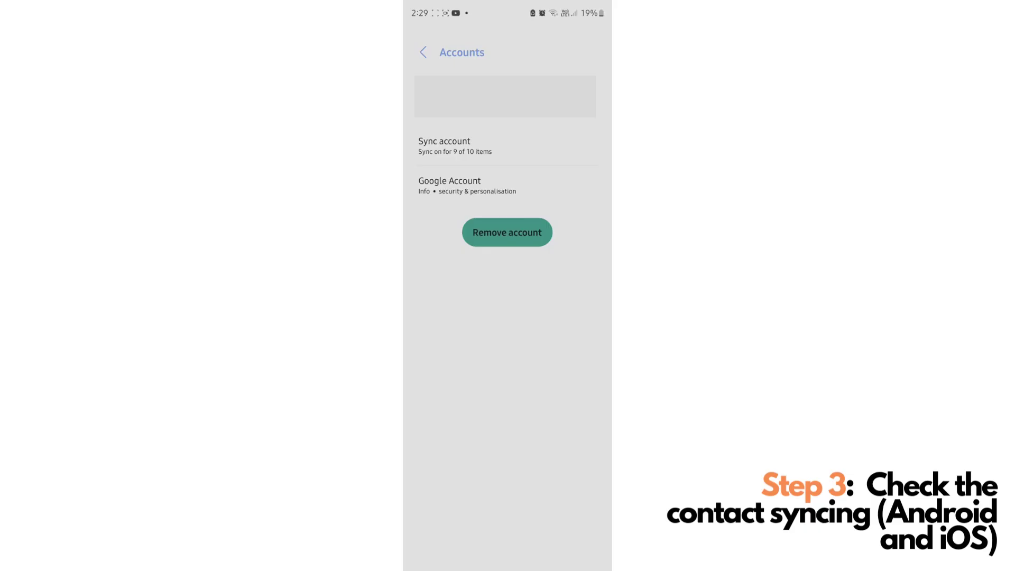
- Turn Contacts sync off and back on in the Google account's sync list
{"action": "left_click", "coordinate": [455, 145]}
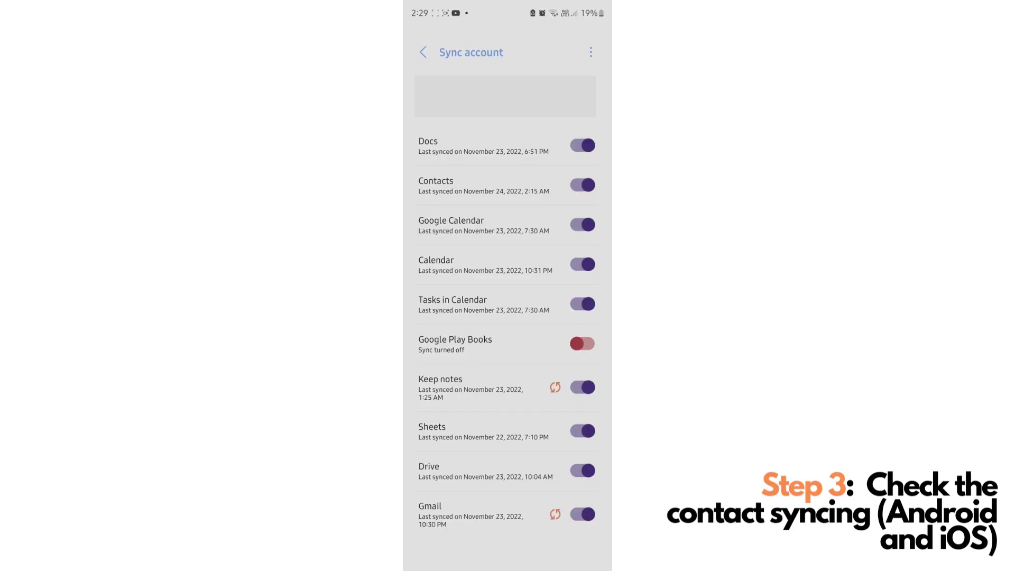
{"action": "left_click", "coordinate": [582, 184]}
{"action": "left_click", "coordinate": [582, 184]}
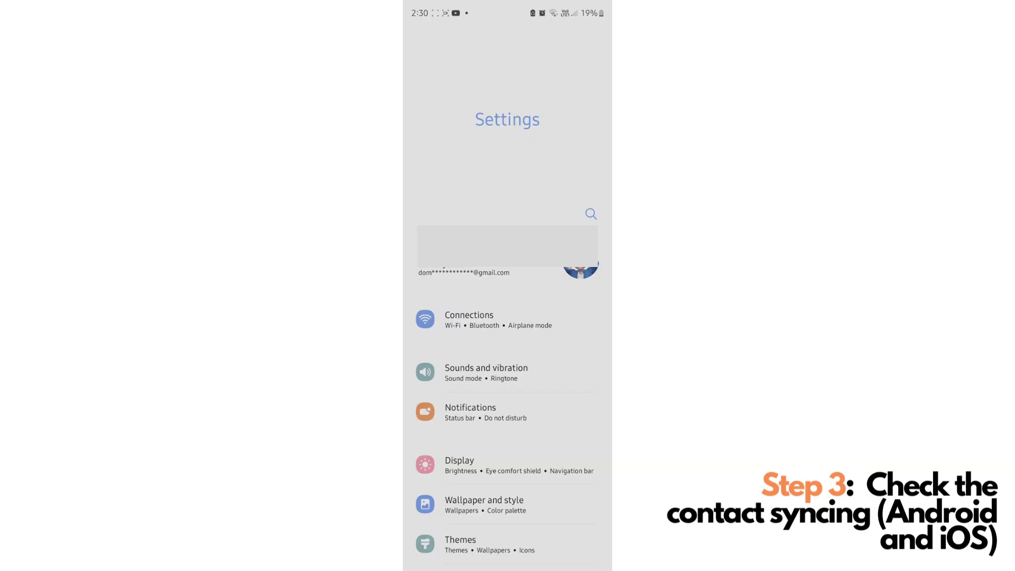
- Find WhatsApp in Settings and keep its Contacts permission set to Allow
{"action": "left_click", "coordinate": [590, 213]}
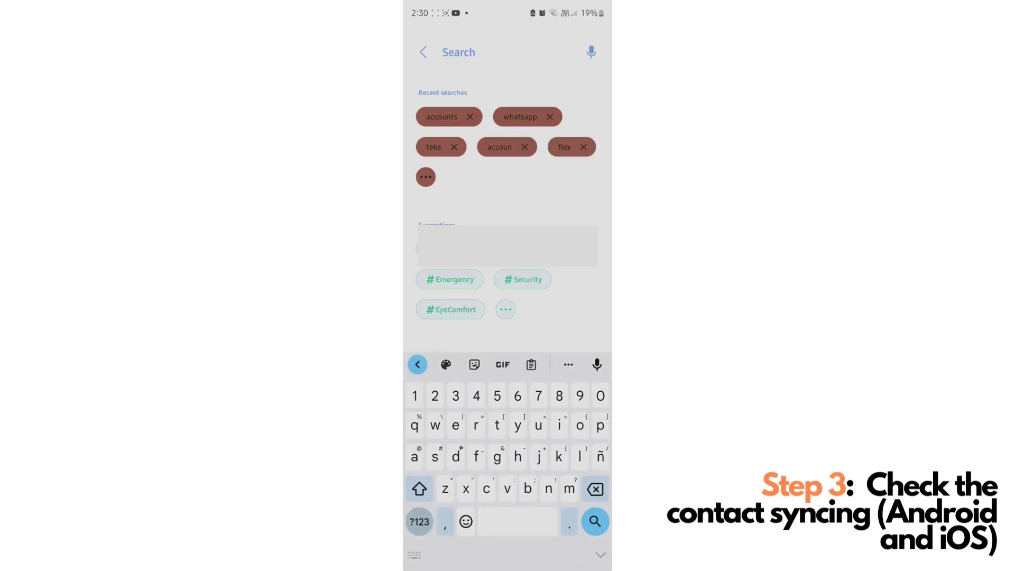
{"action": "type", "text": "wha"}
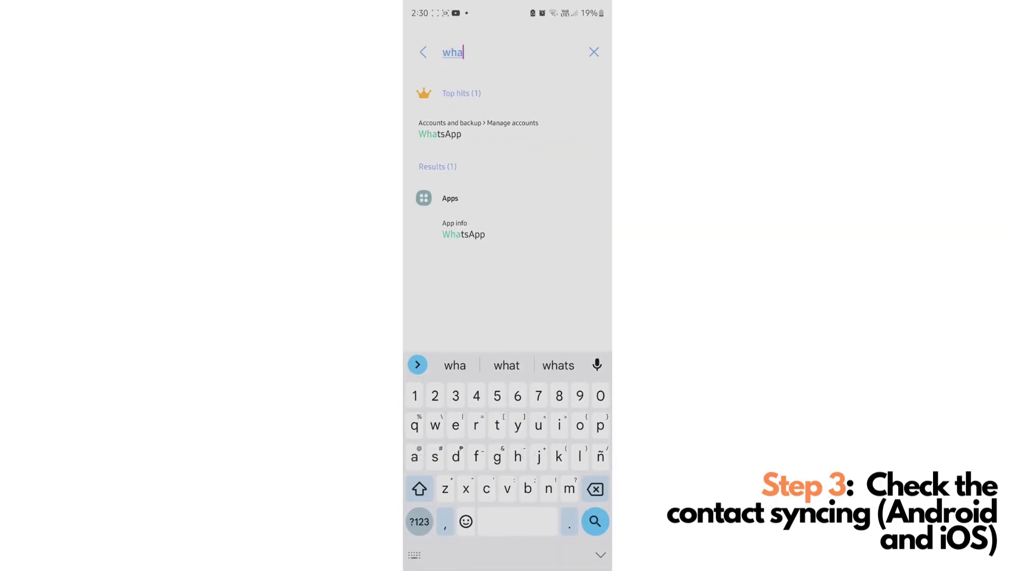
{"action": "type", "text": "tsapp"}
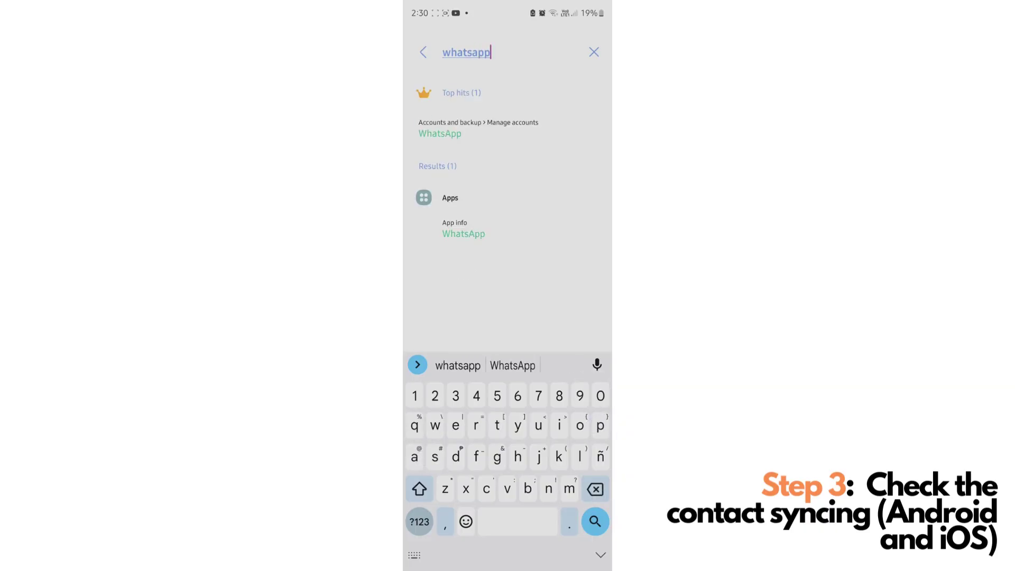
{"action": "left_click", "coordinate": [549, 228]}
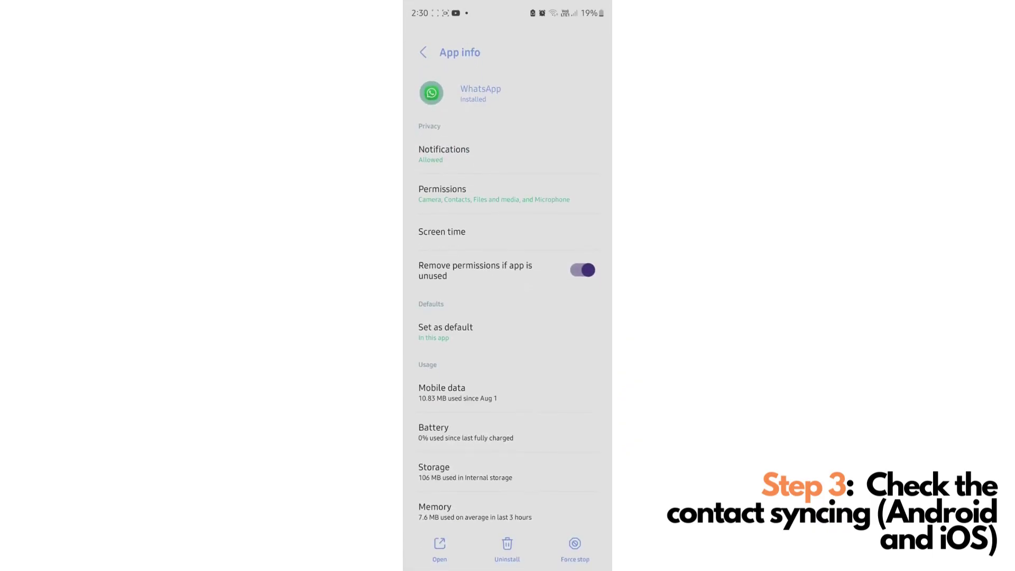
{"action": "left_click", "coordinate": [555, 199]}
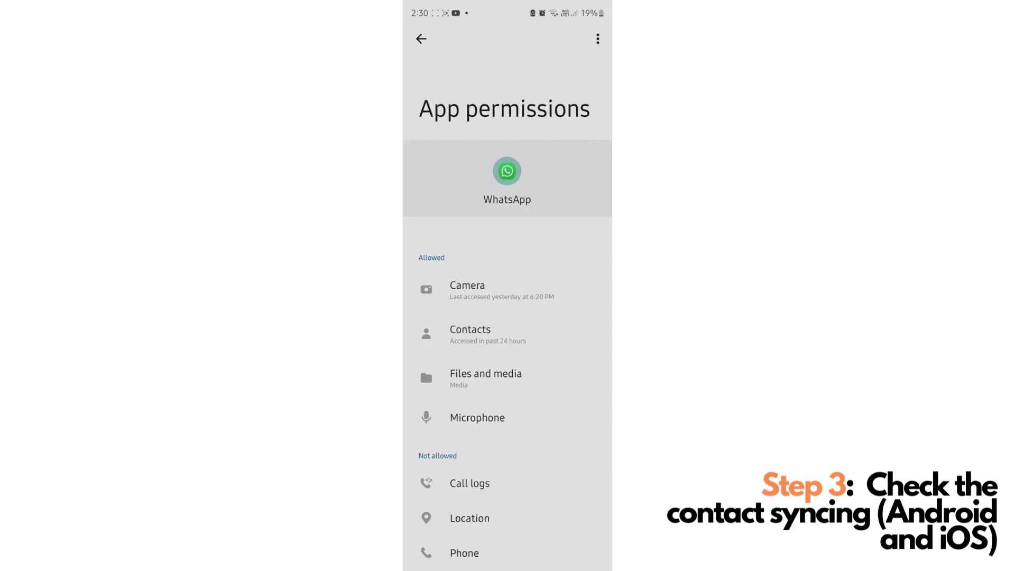
{"action": "left_click", "coordinate": [470, 335]}
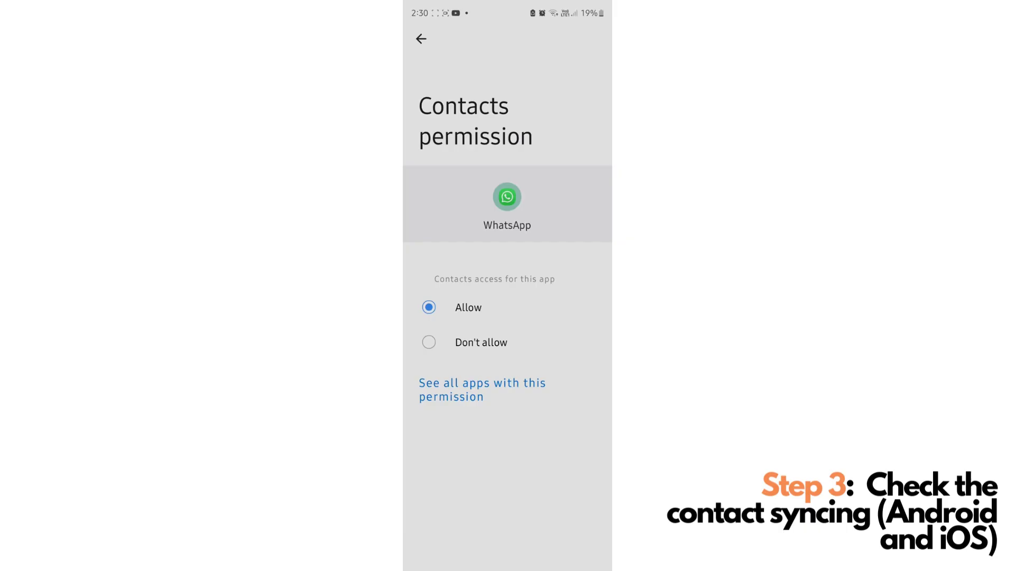
{"action": "left_click", "coordinate": [428, 307]}
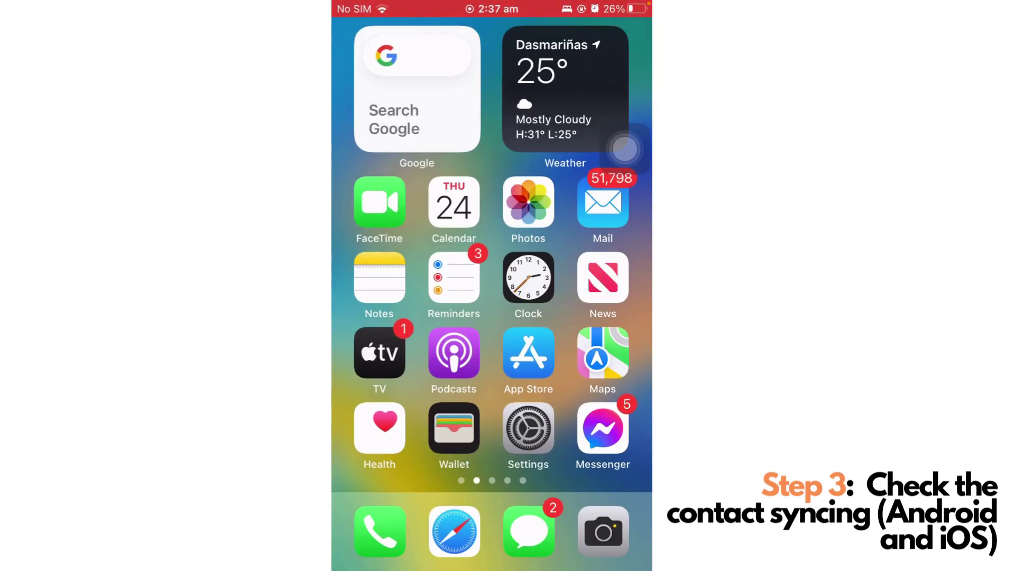
- Check Contacts is on under Settings > Contacts > Accounts > Gmail, then back out to the main list
{"action": "left_click", "coordinate": [528, 428]}
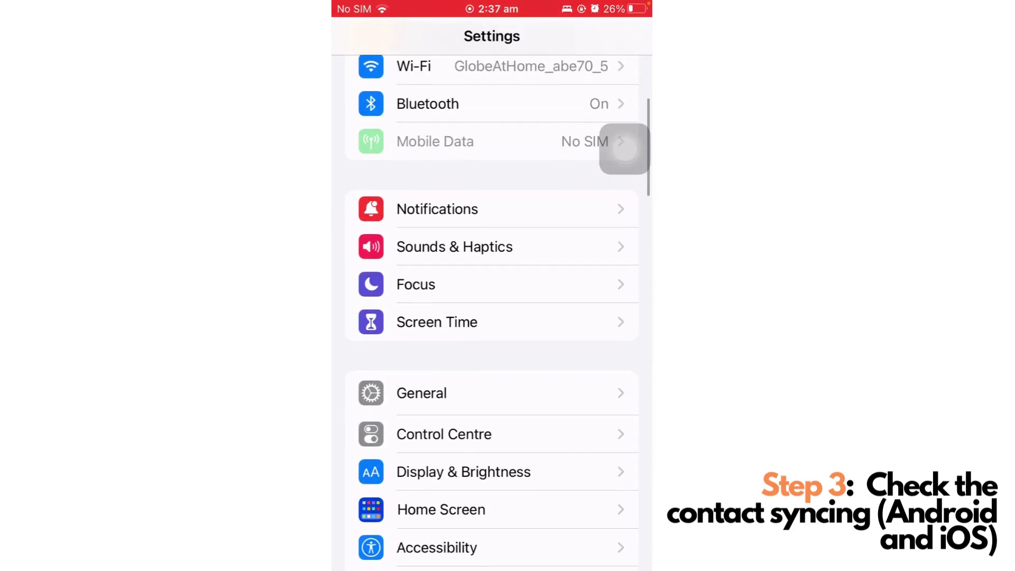
{"action": "scroll", "coordinate": [492, 317], "scroll_direction": "down", "scroll_amount": 5}
{"action": "scroll", "coordinate": [492, 317], "scroll_direction": "down", "scroll_amount": 10}
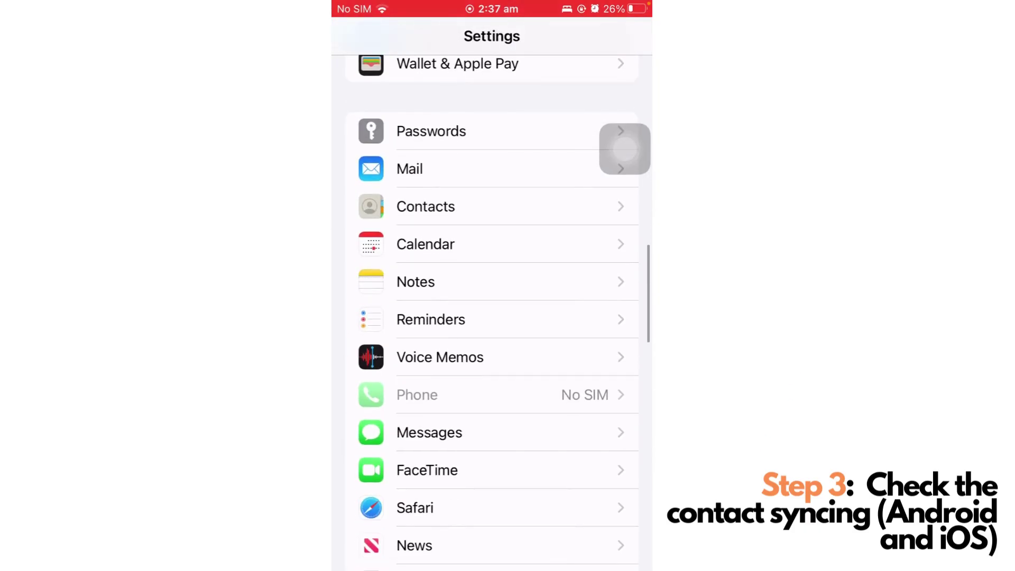
{"action": "left_click", "coordinate": [425, 207]}
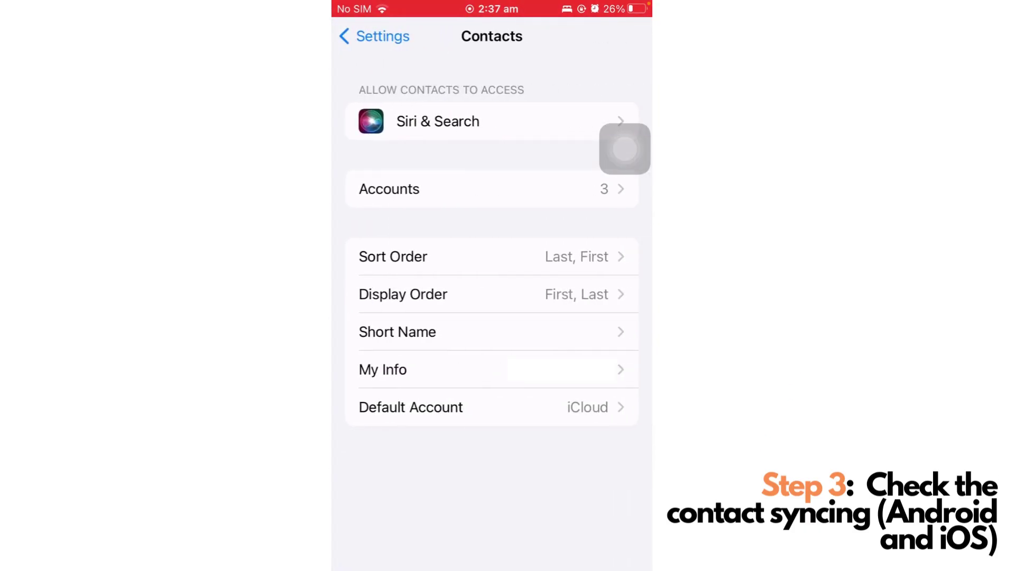
{"action": "left_click", "coordinate": [389, 189]}
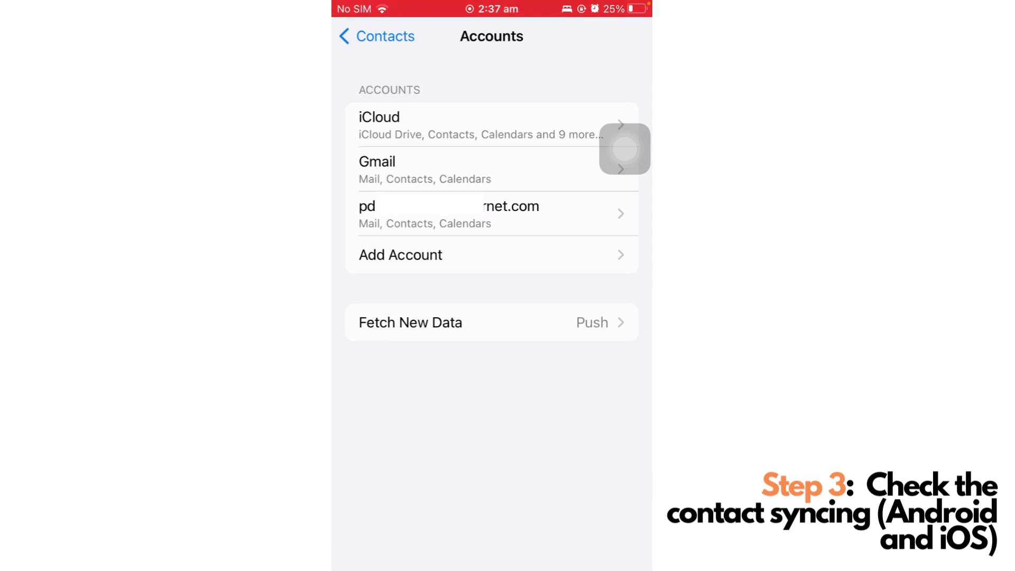
{"action": "left_click", "coordinate": [449, 214]}
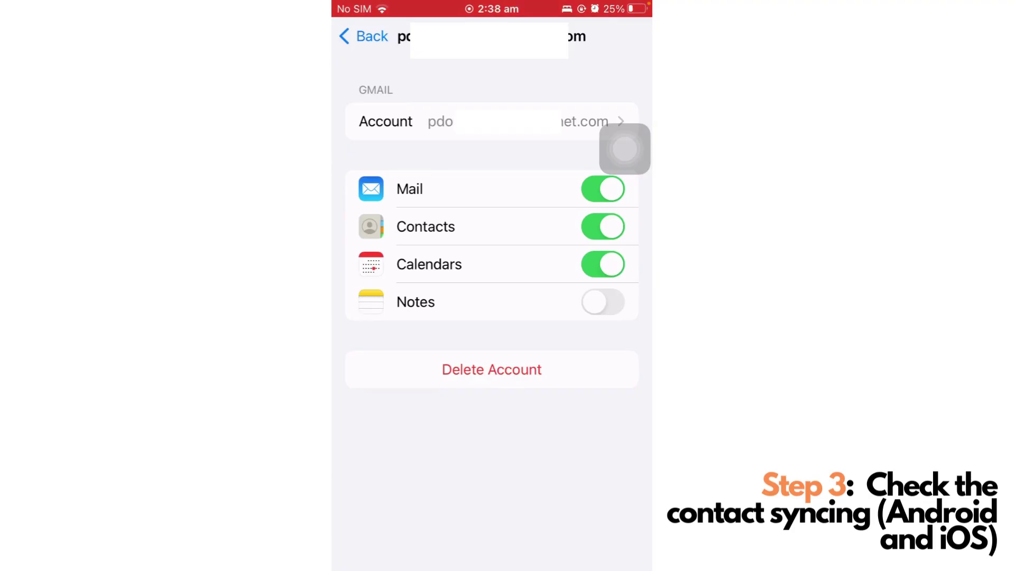
{"action": "left_click_drag", "start_coordinate": [624, 149], "coordinate": [624, 60]}
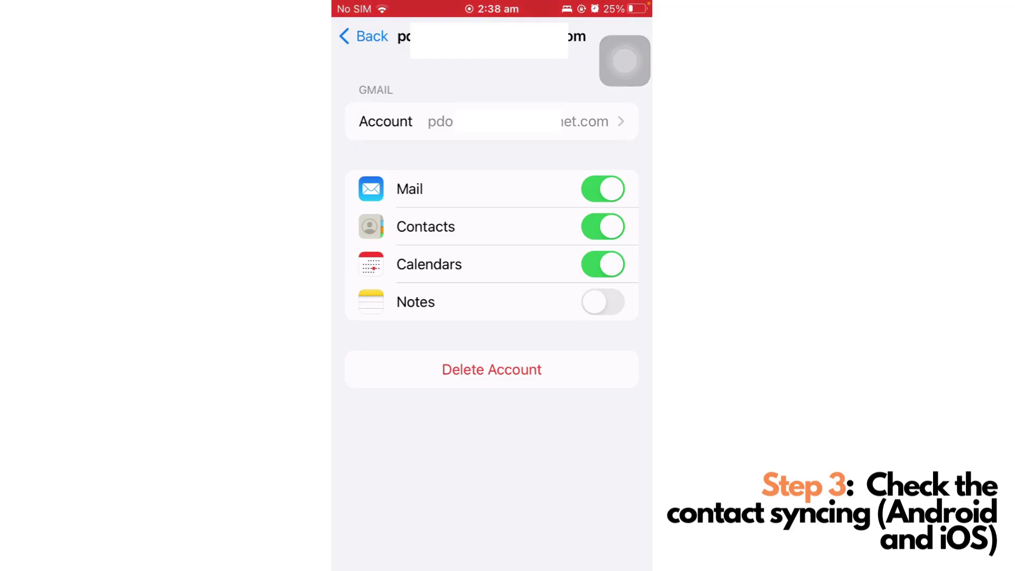
{"action": "left_click", "coordinate": [365, 36]}
{"action": "left_click", "coordinate": [349, 36]}
{"action": "left_click", "coordinate": [365, 36]}
- Search iOS Settings for WhatsApp and open its page to confirm Contacts access is on
{"action": "scroll", "coordinate": [492, 396], "scroll_direction": "up", "scroll_amount": 10}
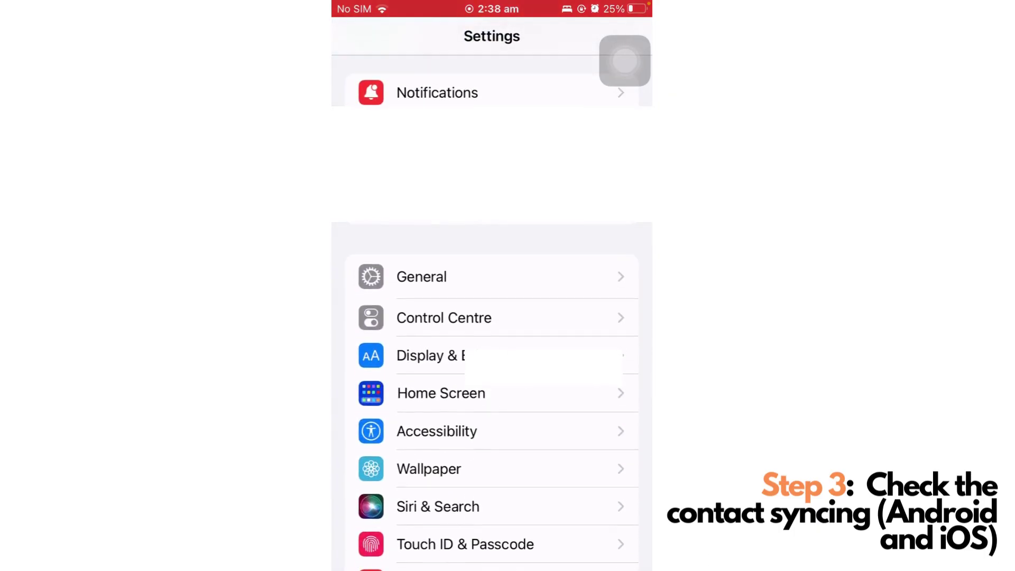
{"action": "scroll", "coordinate": [492, 344], "scroll_direction": "up", "scroll_amount": 10}
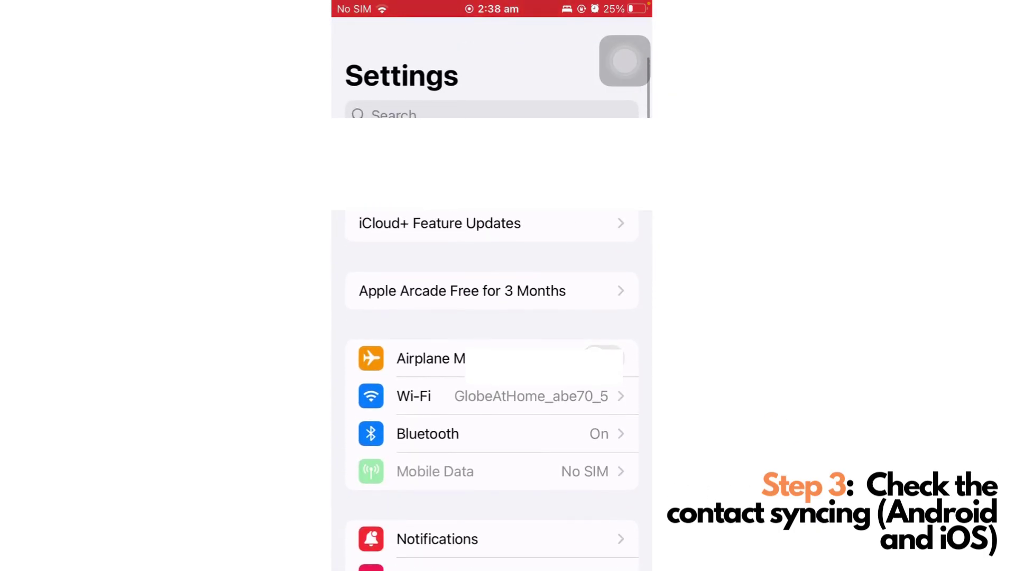
{"action": "left_click", "coordinate": [394, 113]}
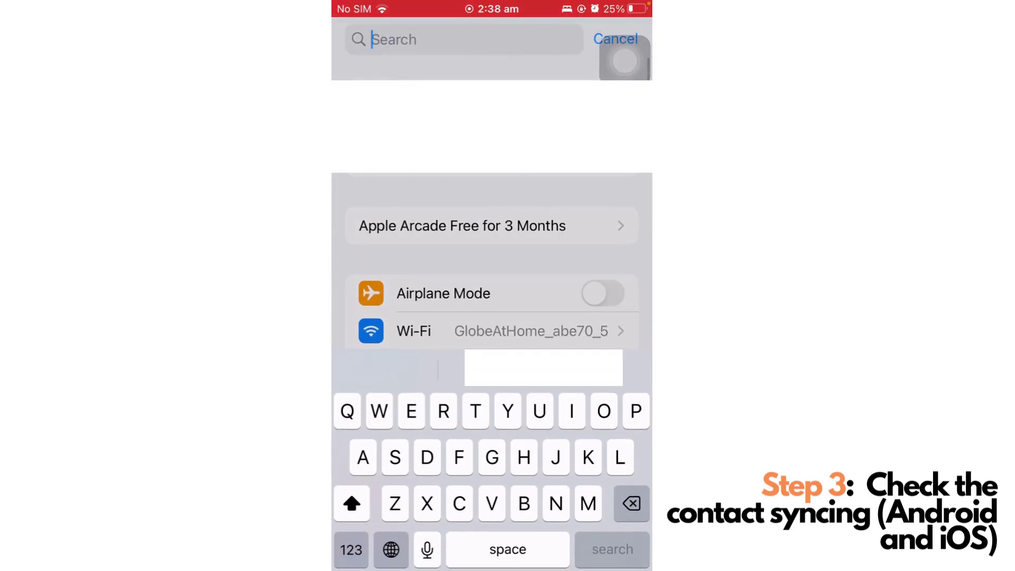
{"action": "type", "text": "Whas"}
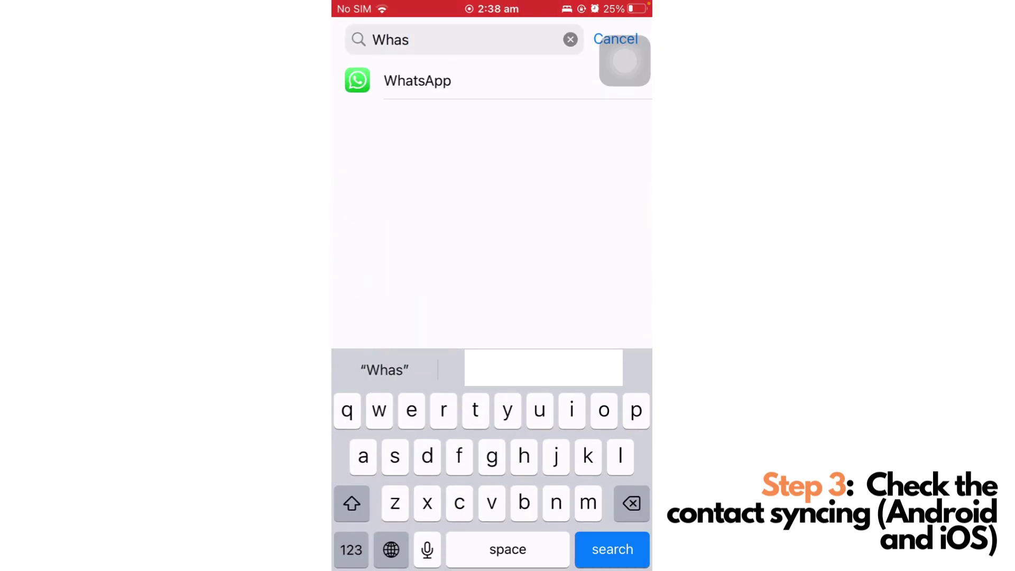
{"action": "left_click", "coordinate": [418, 80]}
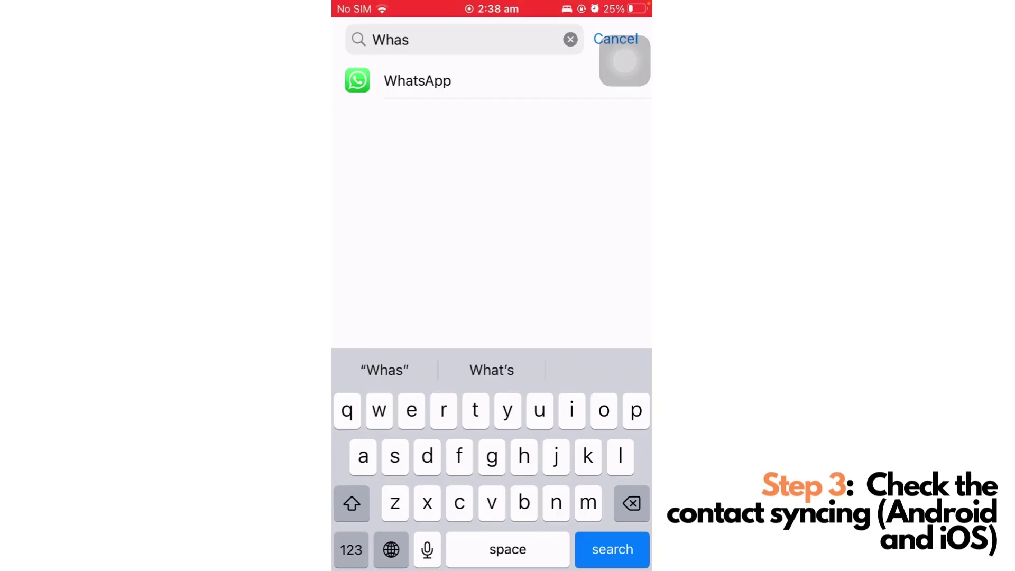
{"action": "left_click", "coordinate": [418, 80]}
{"action": "left_click_drag", "start_coordinate": [625, 60], "coordinate": [625, 388]}
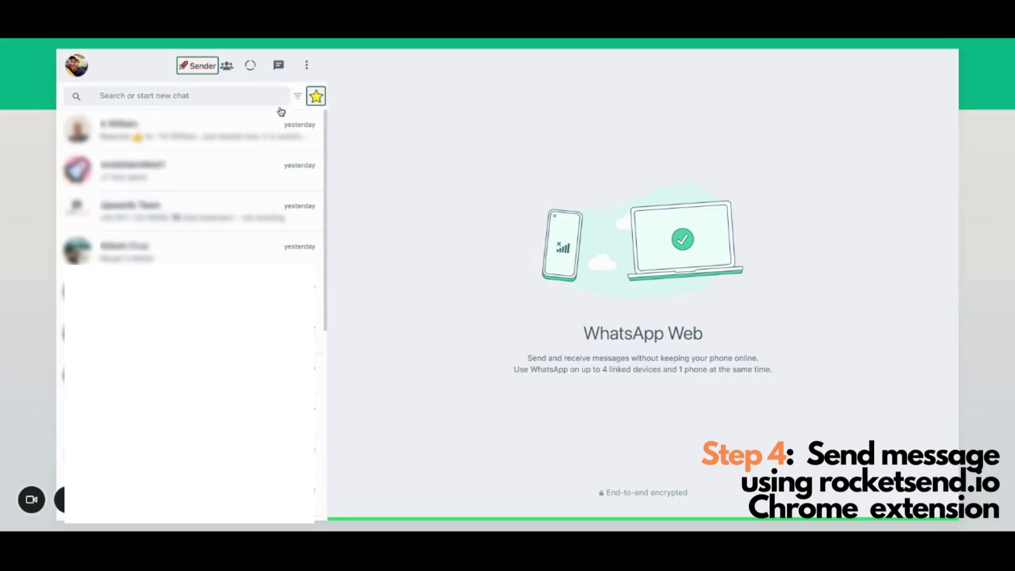
{"action": "key", "text": "ctrl+alt+n"}
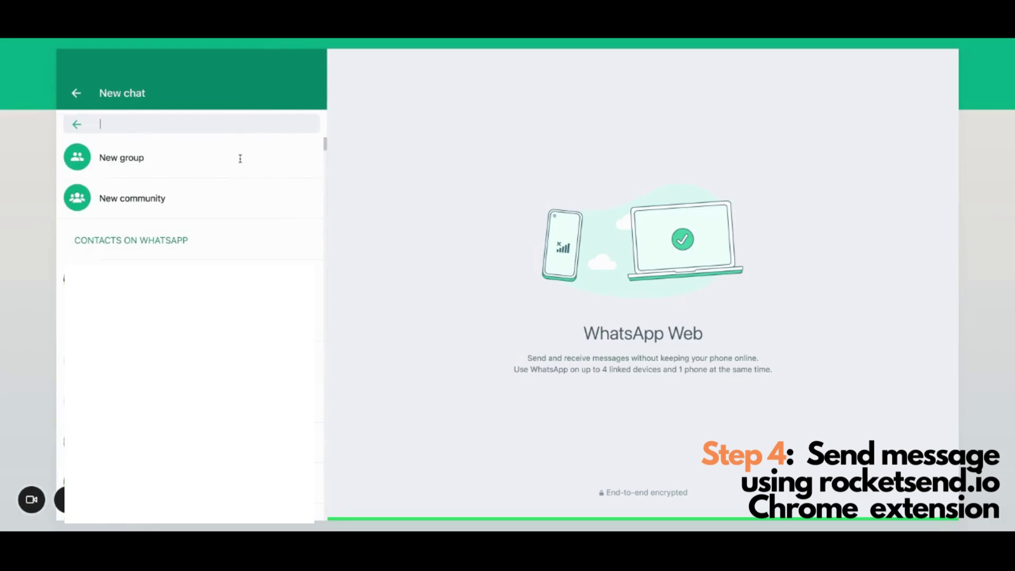
{"action": "type", "text": "rocketsend"}
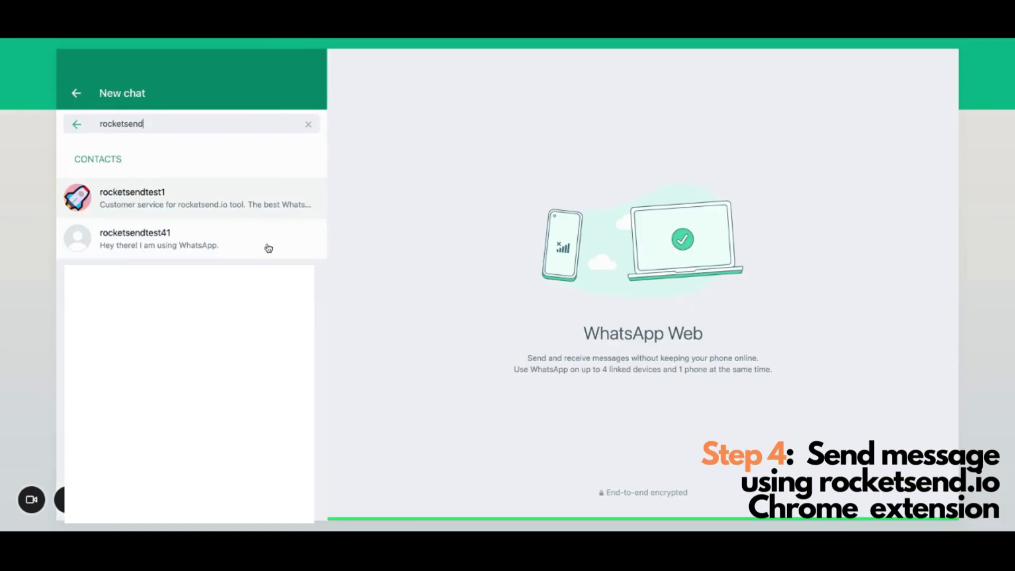
{"action": "type", "text": "1"}
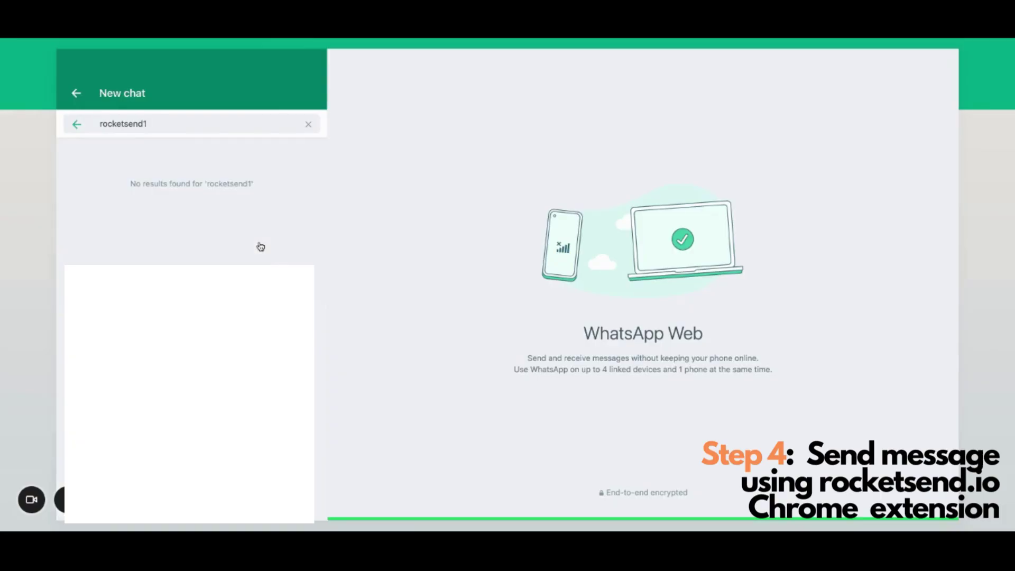
{"action": "key", "text": "BackSpace"}
{"action": "type", "text": "te"}
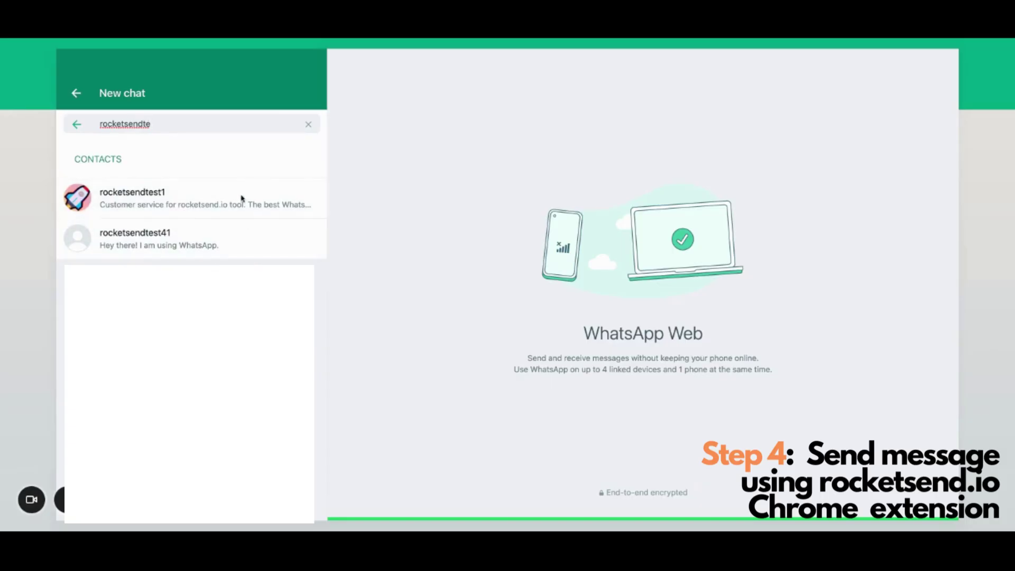
{"action": "key", "text": "BackSpace"}
{"action": "key", "text": "BackSpace"}
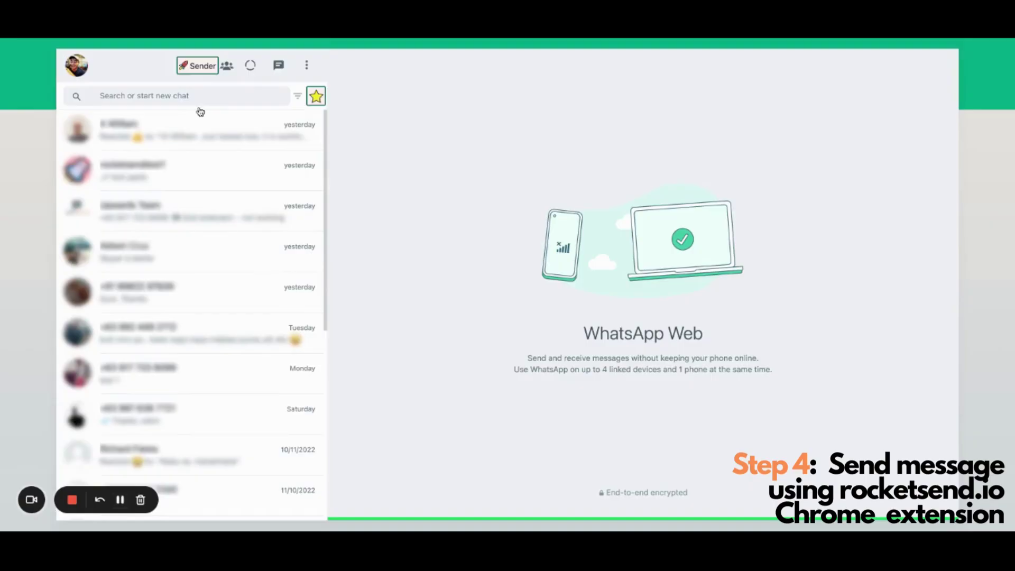
- Open the RocketSend bulk sender and paste the test contact's phone number as recipient
{"action": "left_click", "coordinate": [198, 65]}
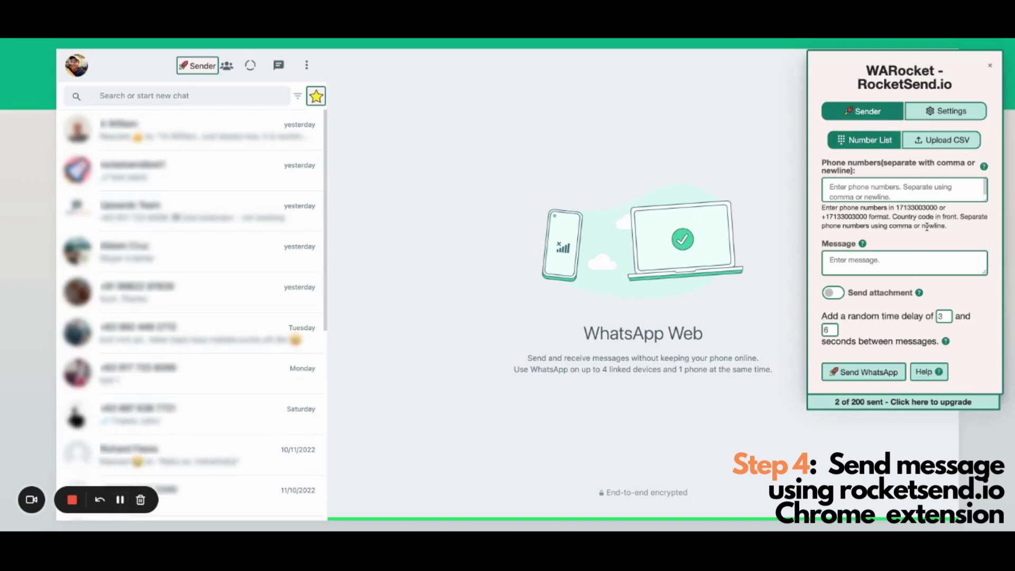
{"action": "left_click", "coordinate": [830, 189]}
{"action": "key", "text": "super+v"}
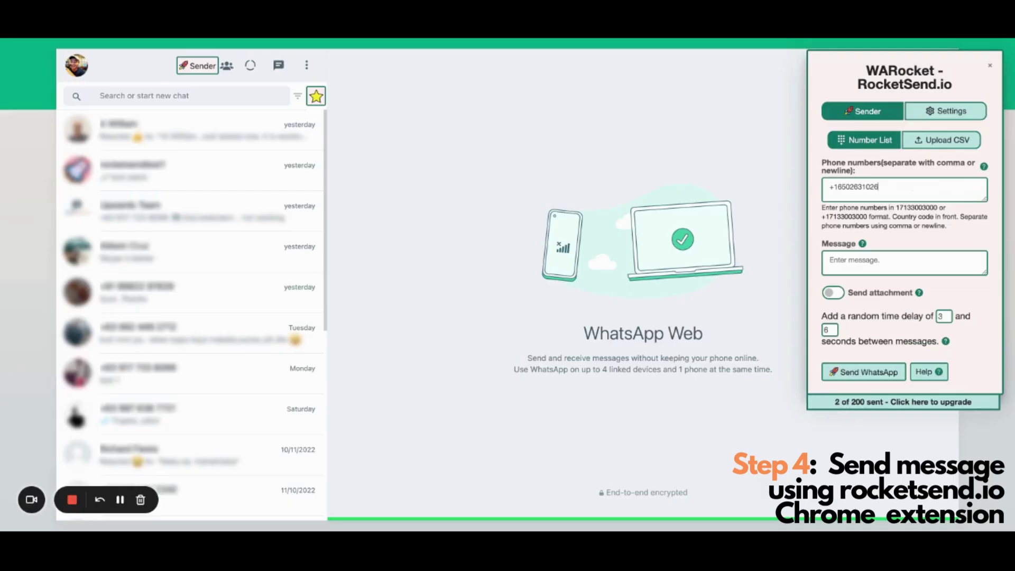
- Write the message 'Test rocketsend' and send it to the listed number
{"action": "left_click", "coordinate": [908, 254]}
{"action": "type", "text": "Test rosend"}
{"action": "left_click", "coordinate": [857, 371]}
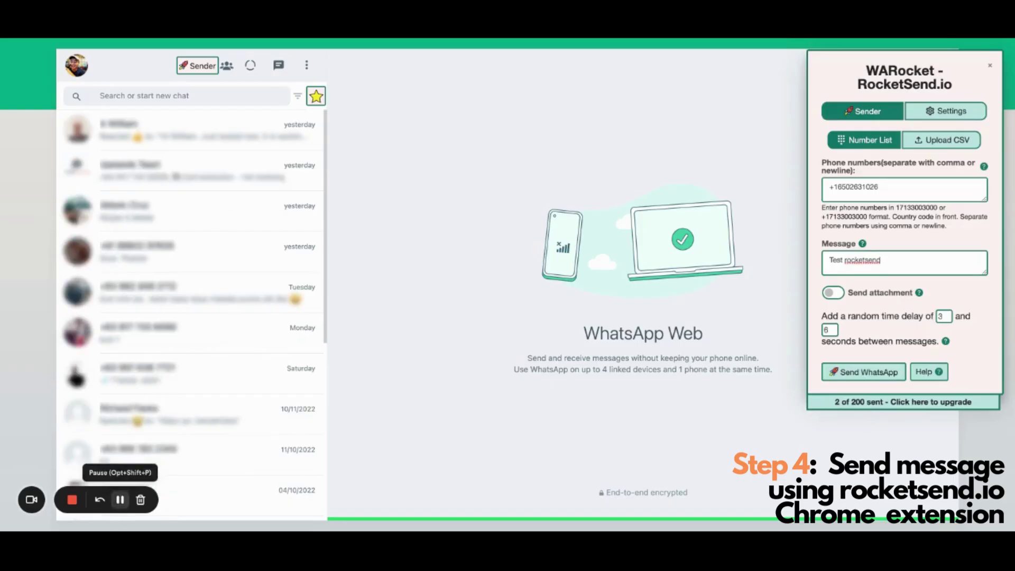
{"action": "left_click", "coordinate": [864, 372]}
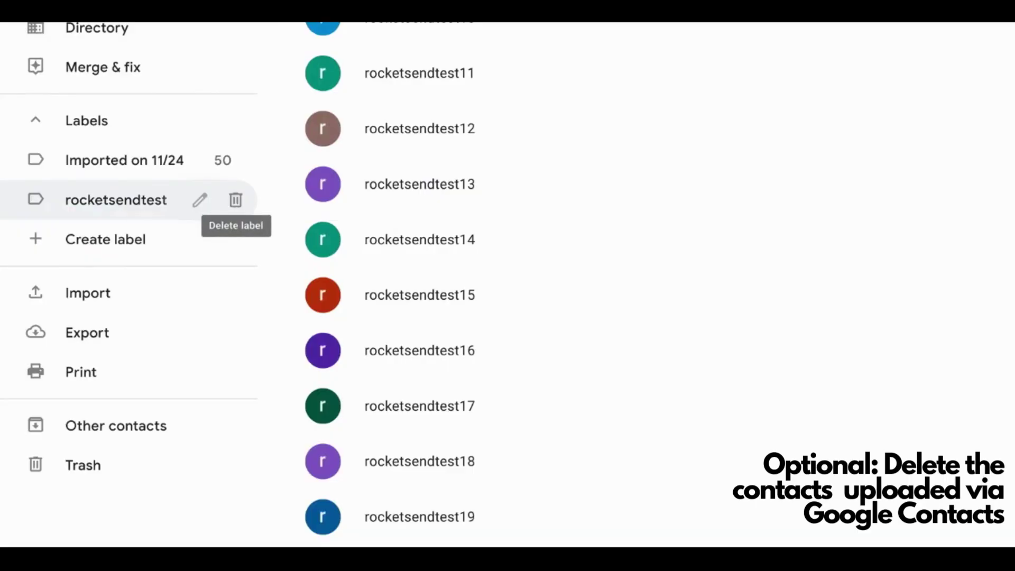
- Delete the rocketsendtest label, choosing to remove all 50 of its contacts too
{"action": "left_click", "coordinate": [235, 200]}
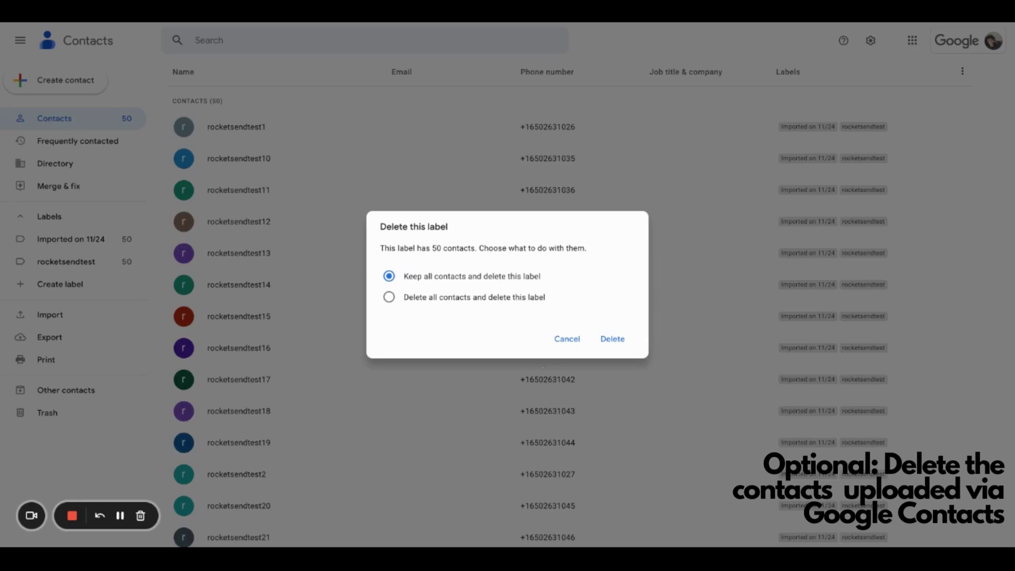
{"action": "key", "text": "Down"}
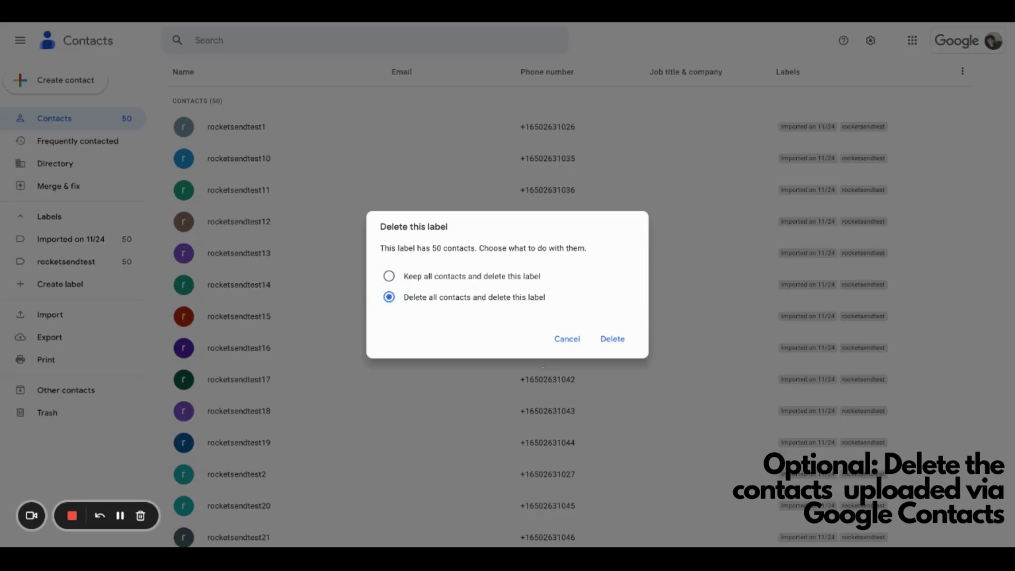